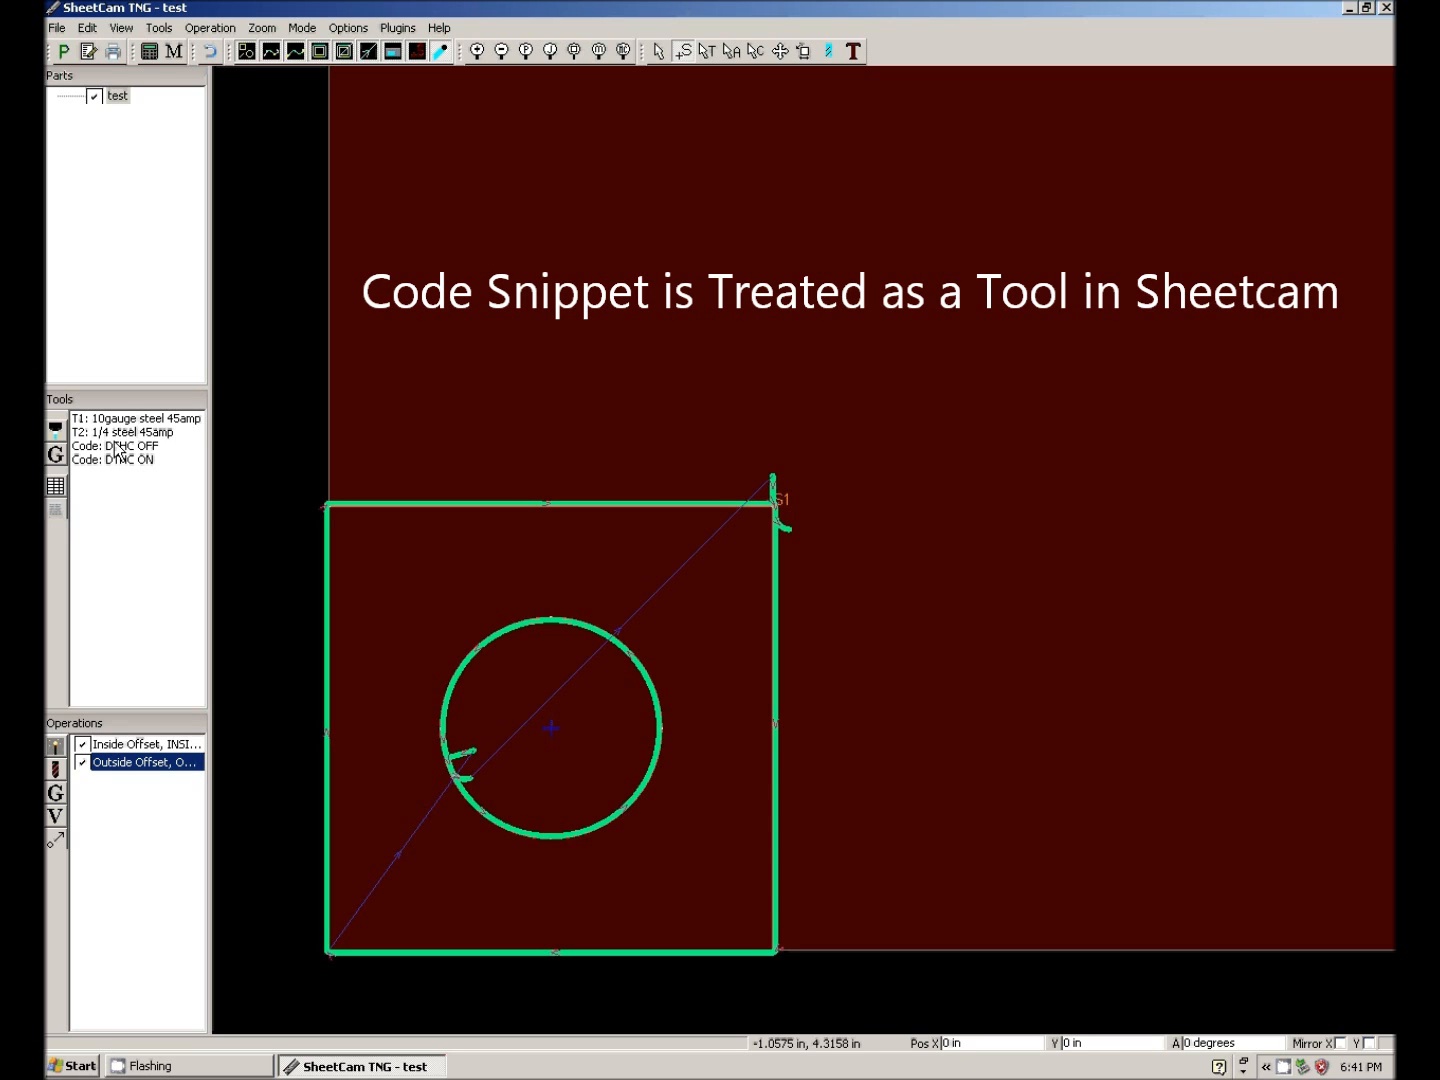
- Create a new jet tool of the Plasma type and name it "16ga steel 45amp"
{"action": "left_click", "coordinate": [58, 427]}
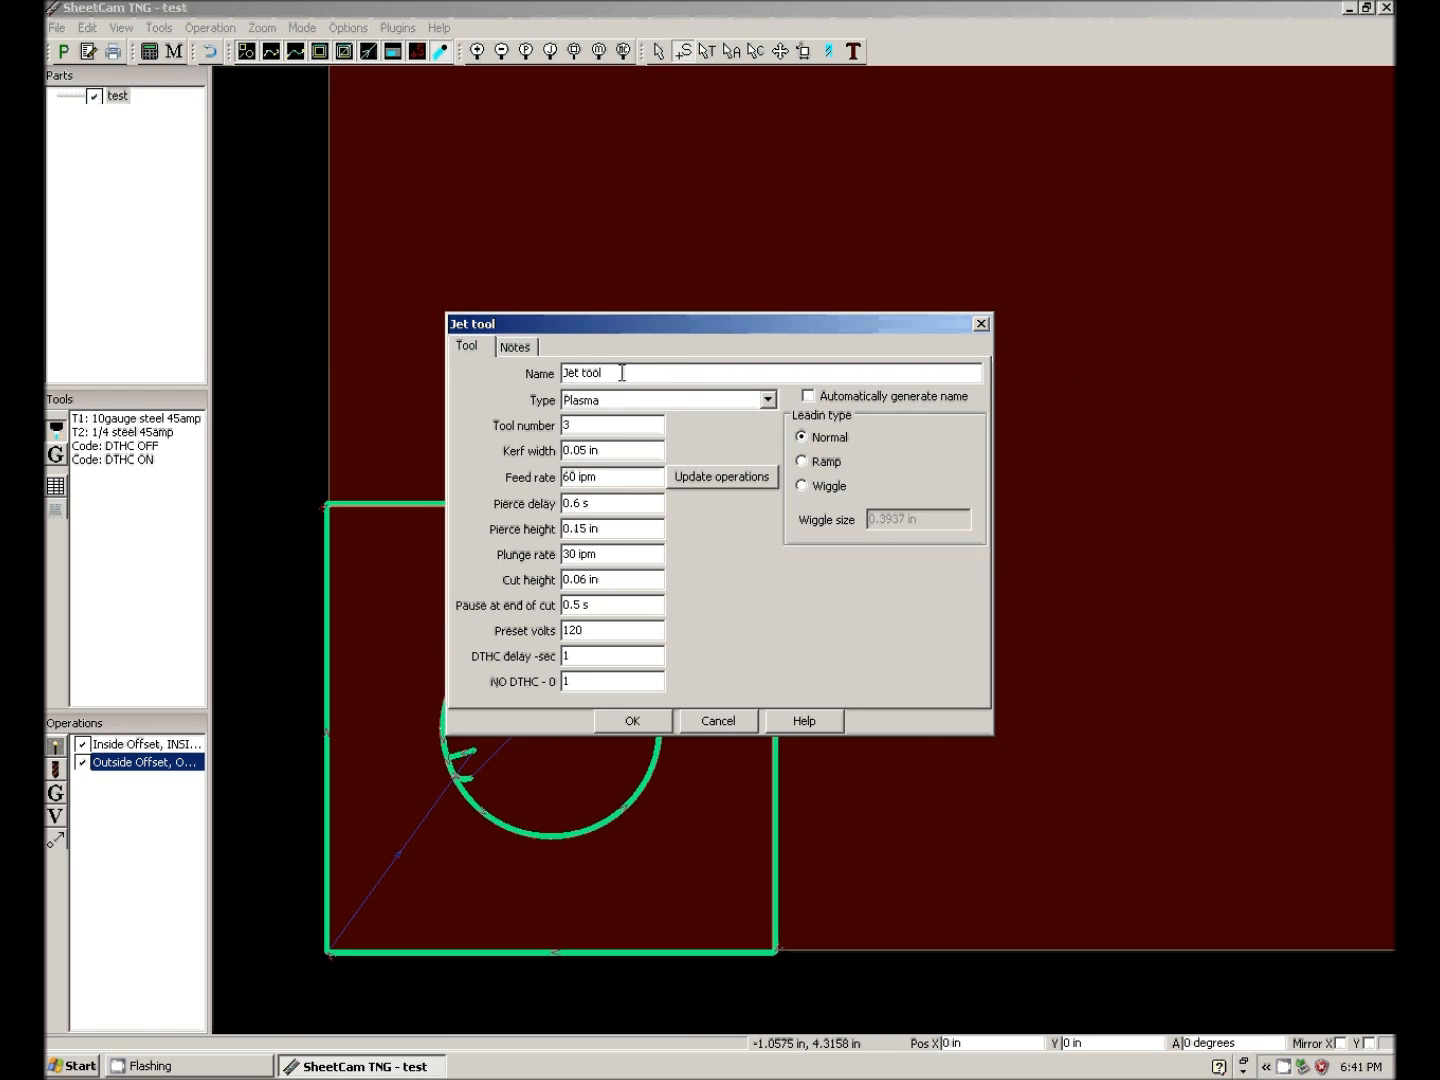
{"action": "key", "text": "BackSpace"}
{"action": "key", "text": "BackSpace"}
{"action": "key", "text": "BackSpace"}
{"action": "key", "text": "BackSpace"}
{"action": "key", "text": "BackSpace"}
{"action": "key", "text": "BackSpace"}
{"action": "key", "text": "BackSpace"}
{"action": "key", "text": "BackSpace"}
{"action": "type", "text": "16ga steel 45amp"}
{"action": "key", "text": "Tab"}
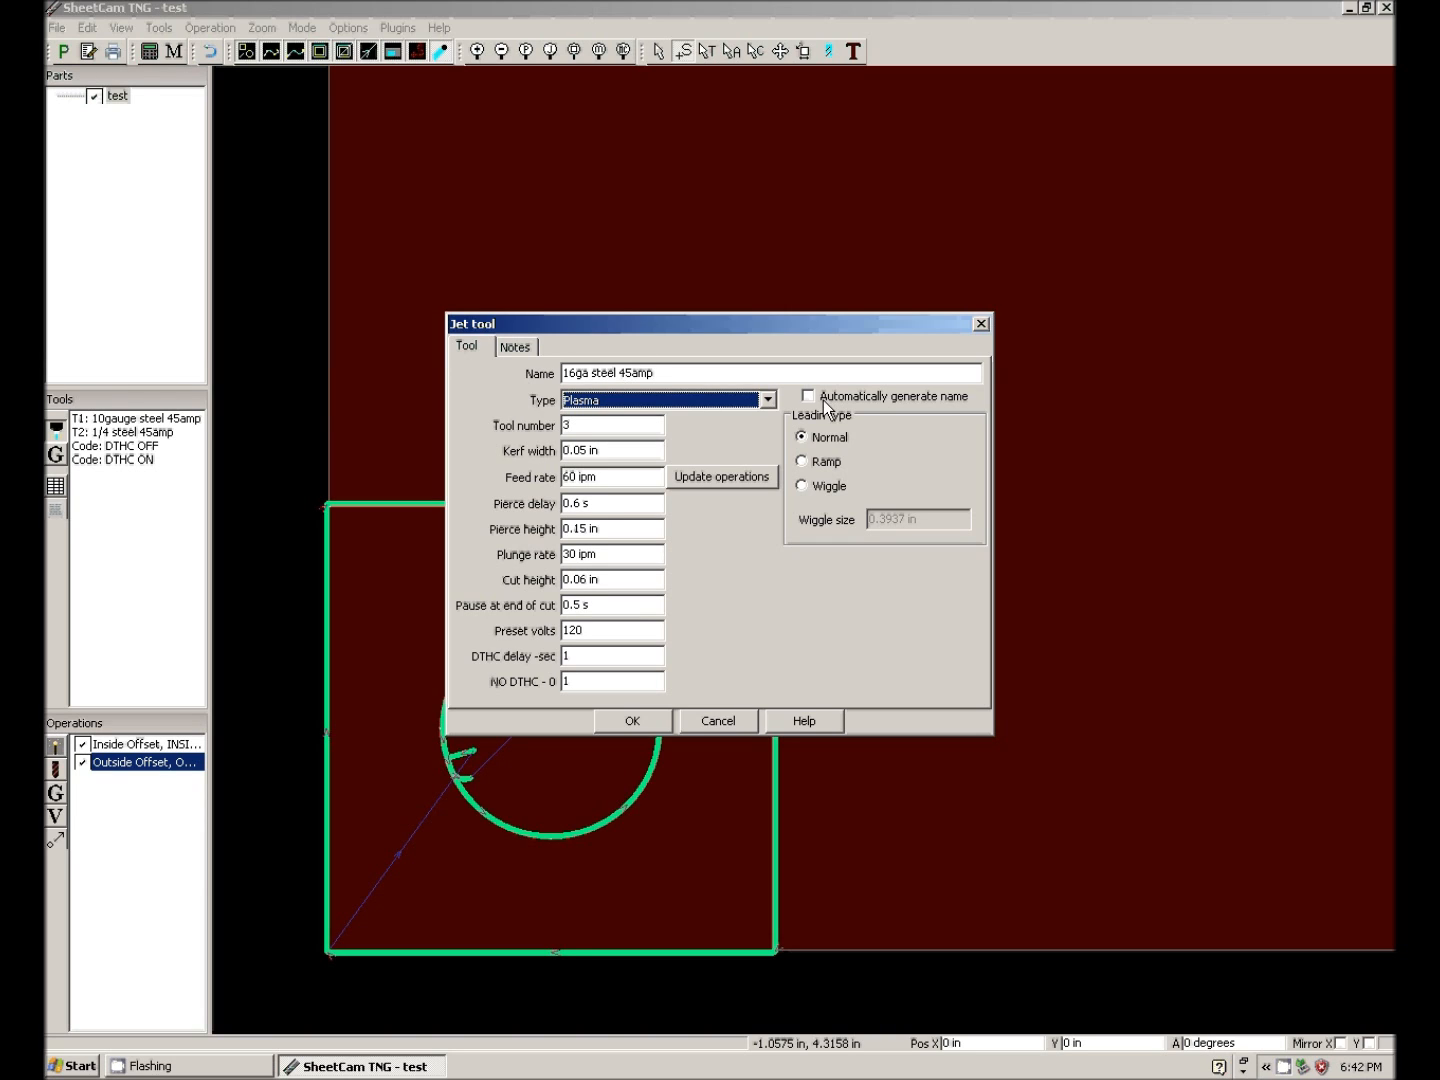
- Set the 16ga steel tool's feed rate to 350 ipm and its pierce delay to 0 s
{"action": "double_click", "coordinate": [596, 425]}
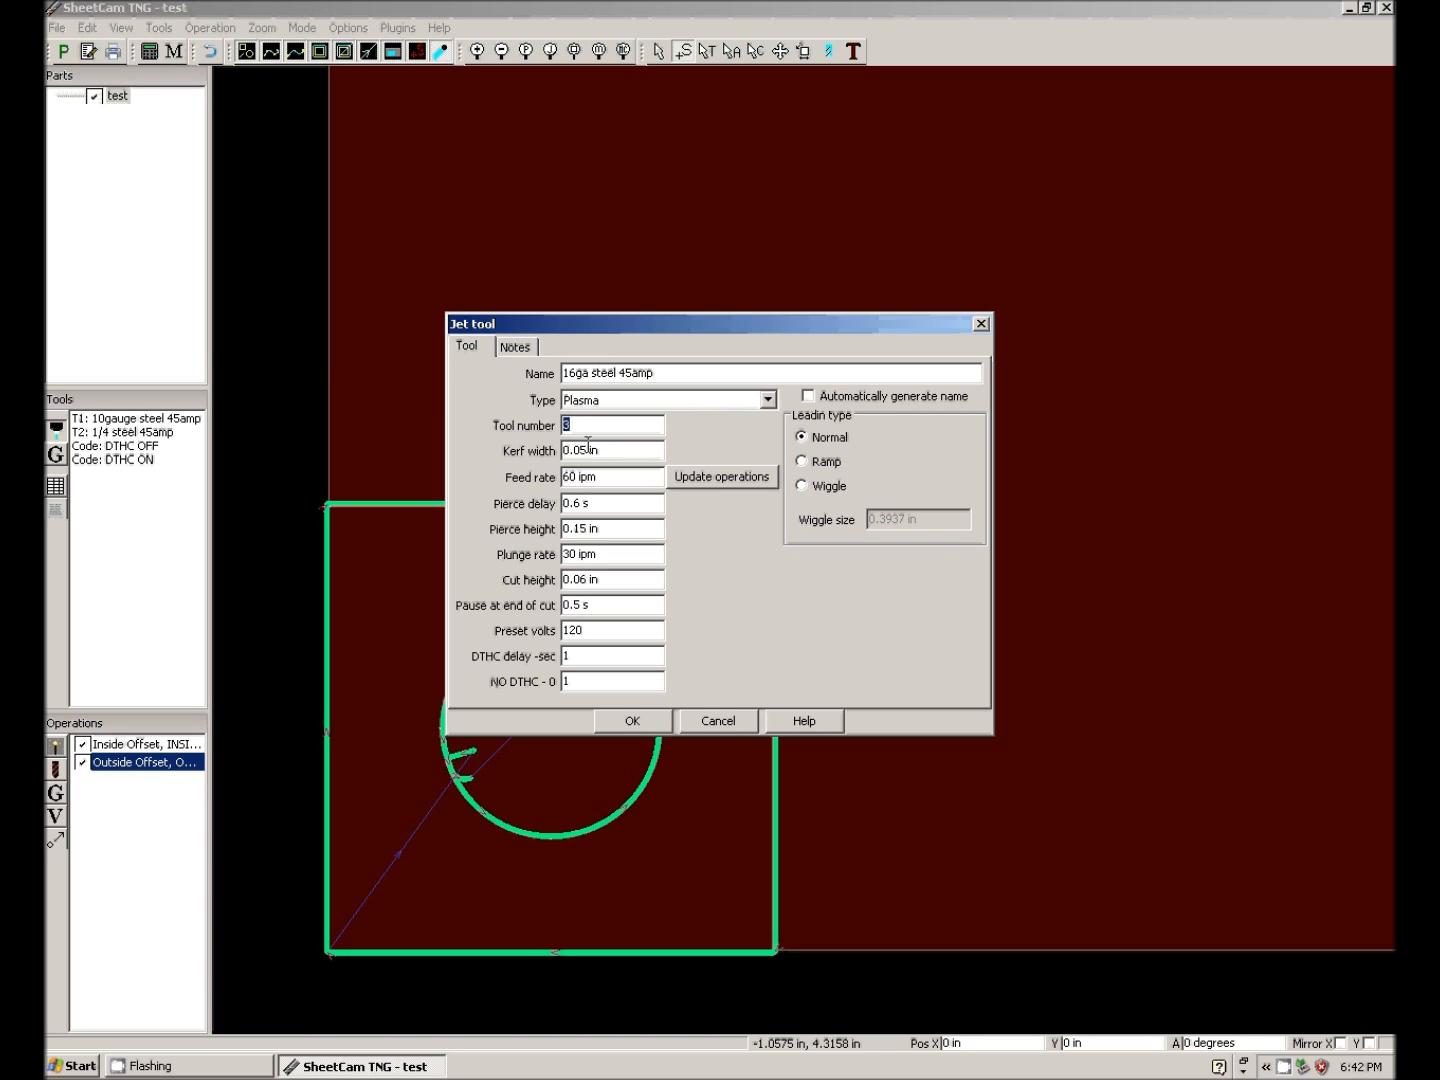
{"action": "double_click", "coordinate": [611, 451]}
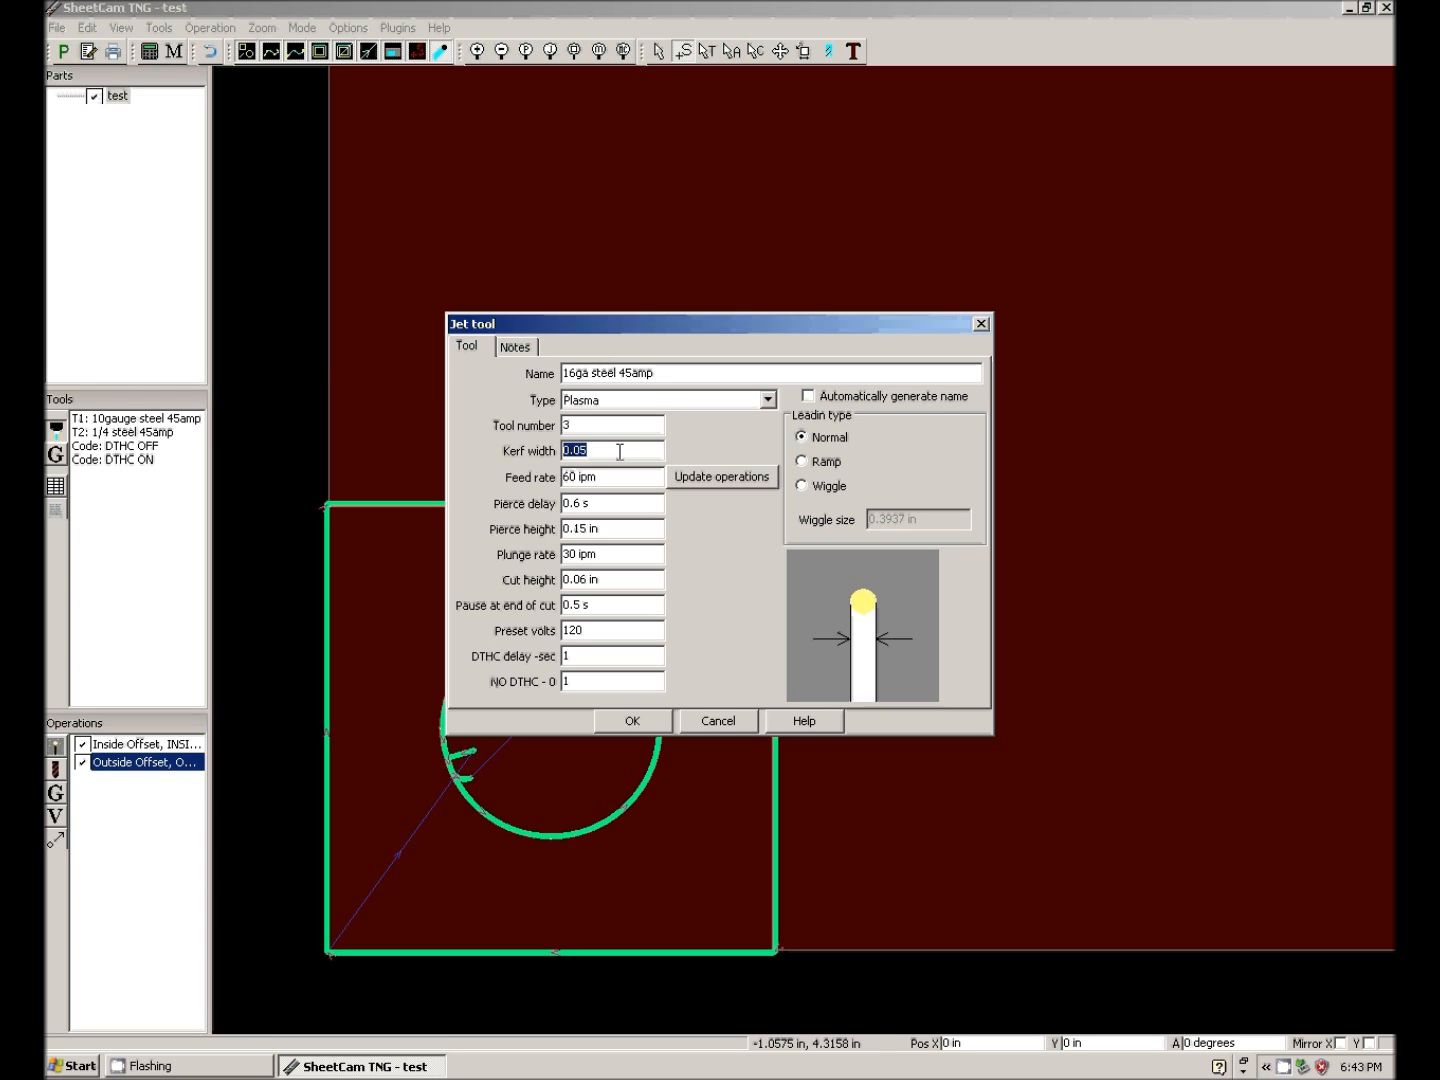
{"action": "left_click", "coordinate": [608, 475]}
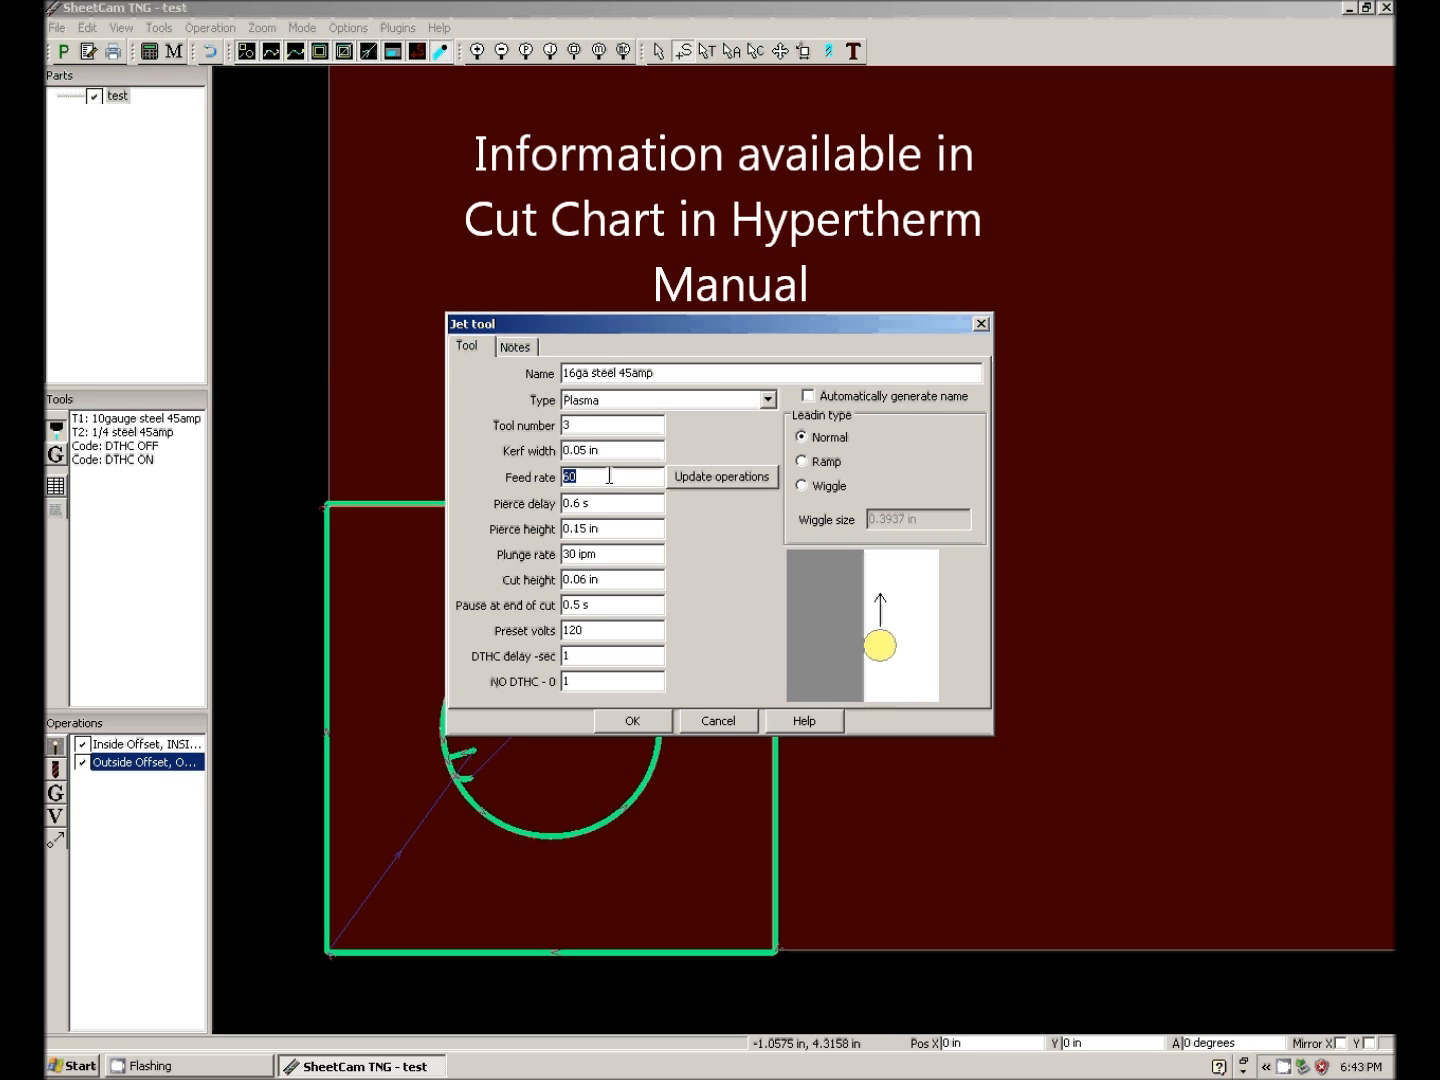
{"action": "type", "text": "350"}
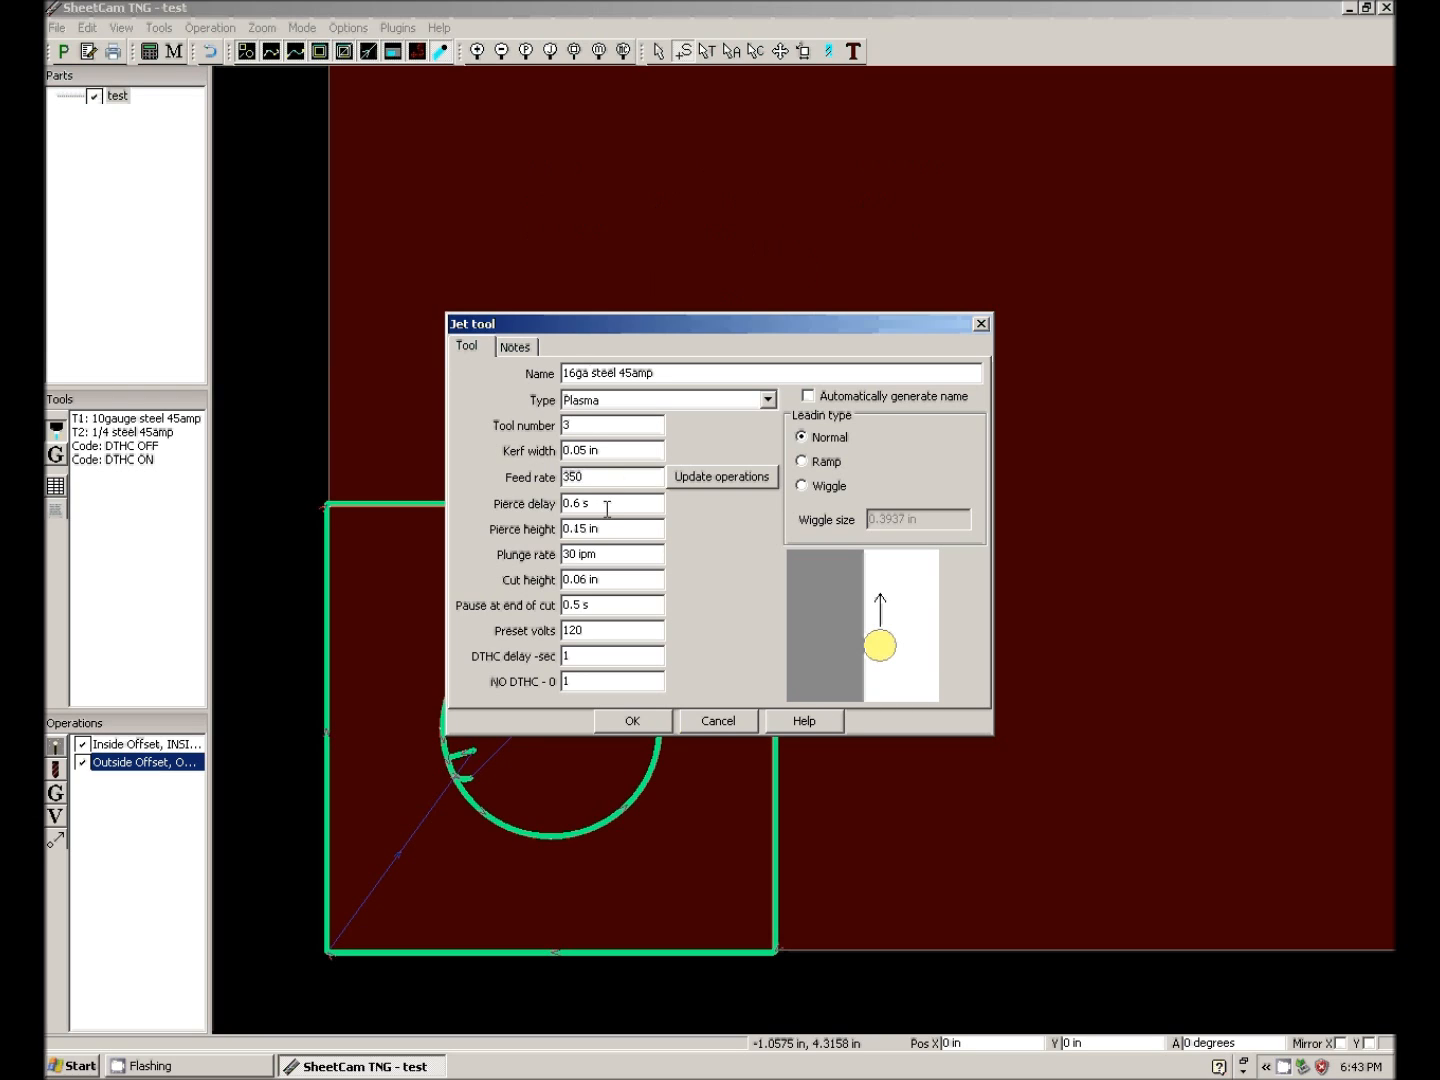
{"action": "key", "text": "Tab"}
{"action": "type", "text": "0"}
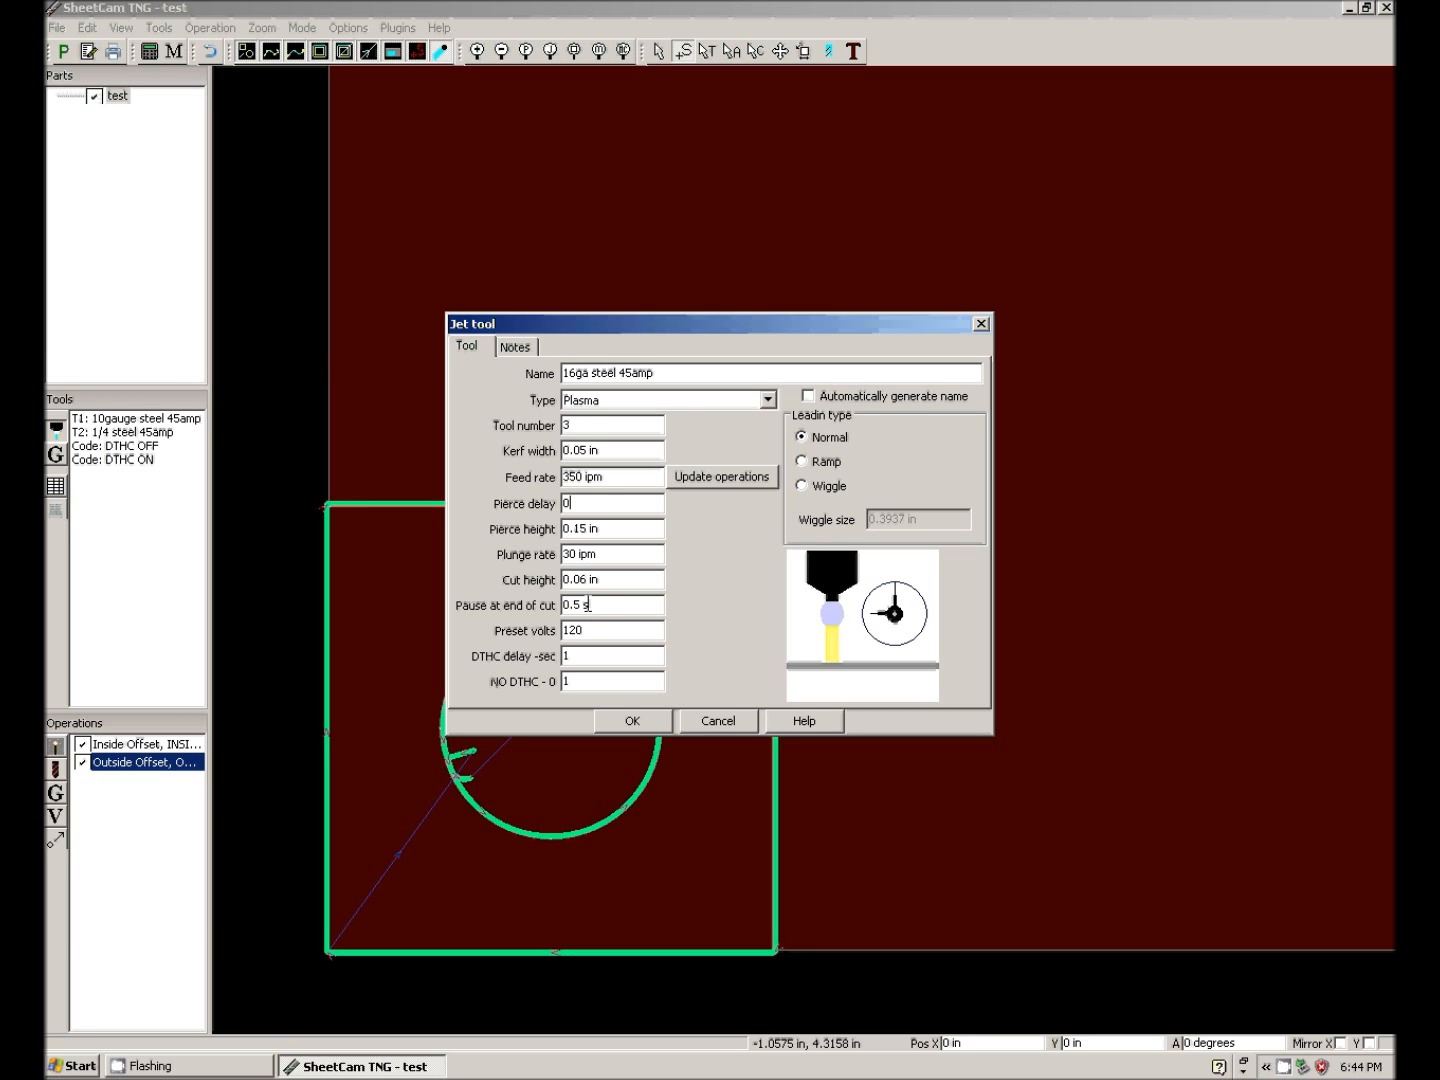
- Set the preset volts to 116 and save the 16ga steel tool to the tool list
{"action": "double_click", "coordinate": [590, 632]}
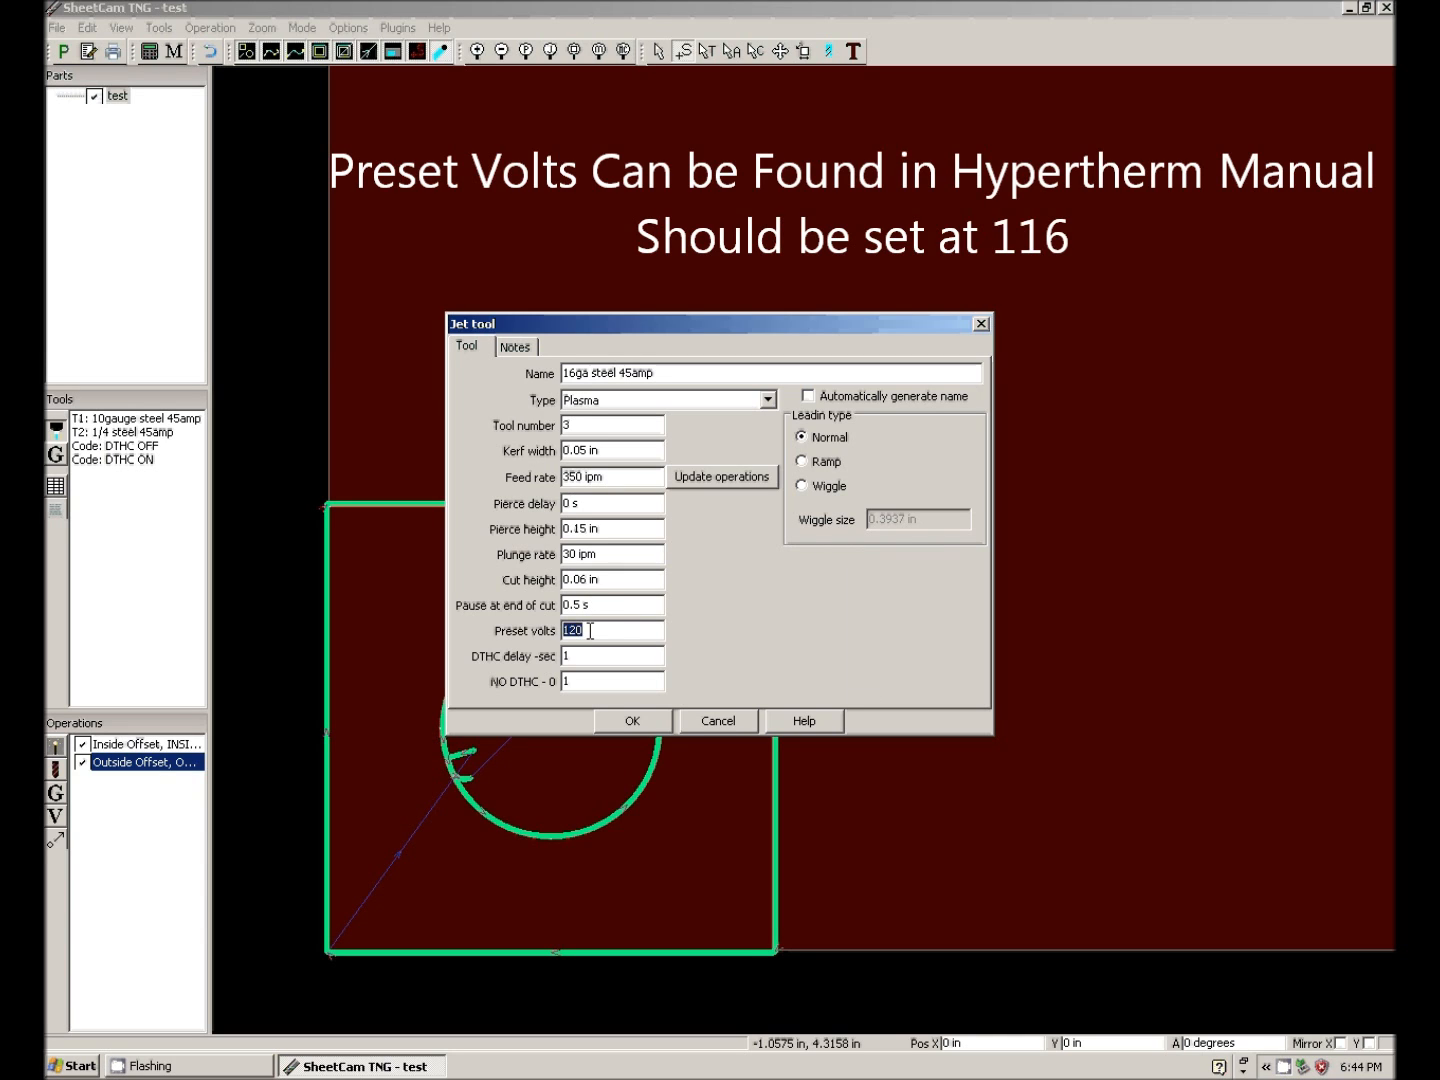
{"action": "type", "text": "116"}
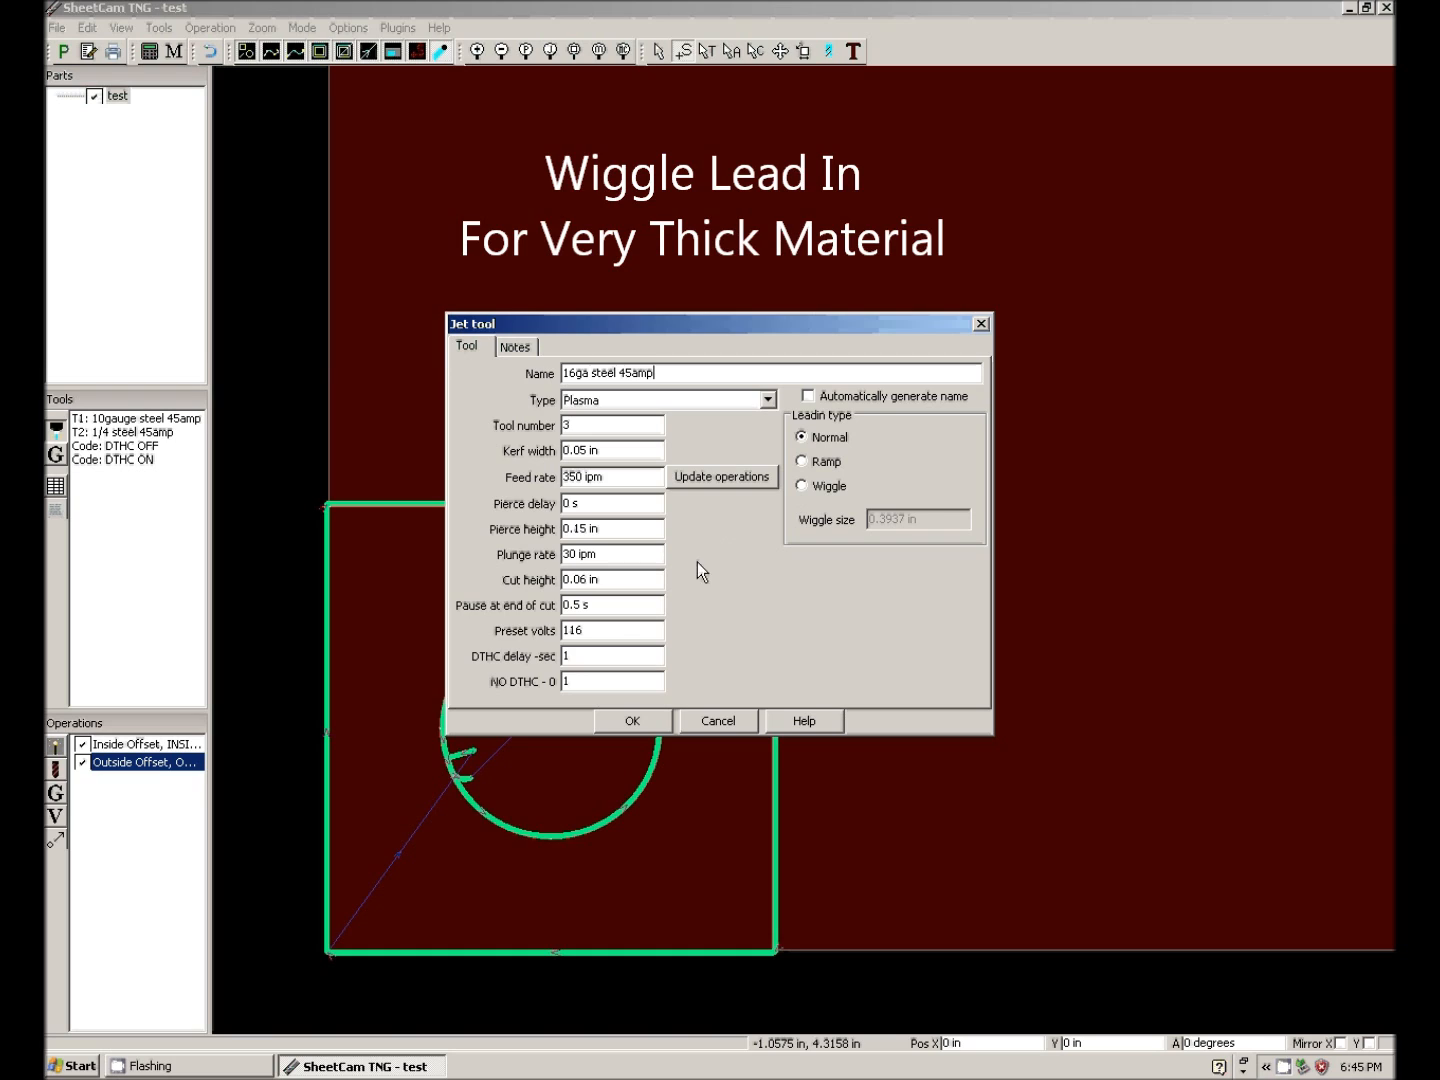
{"action": "left_click", "coordinate": [650, 723]}
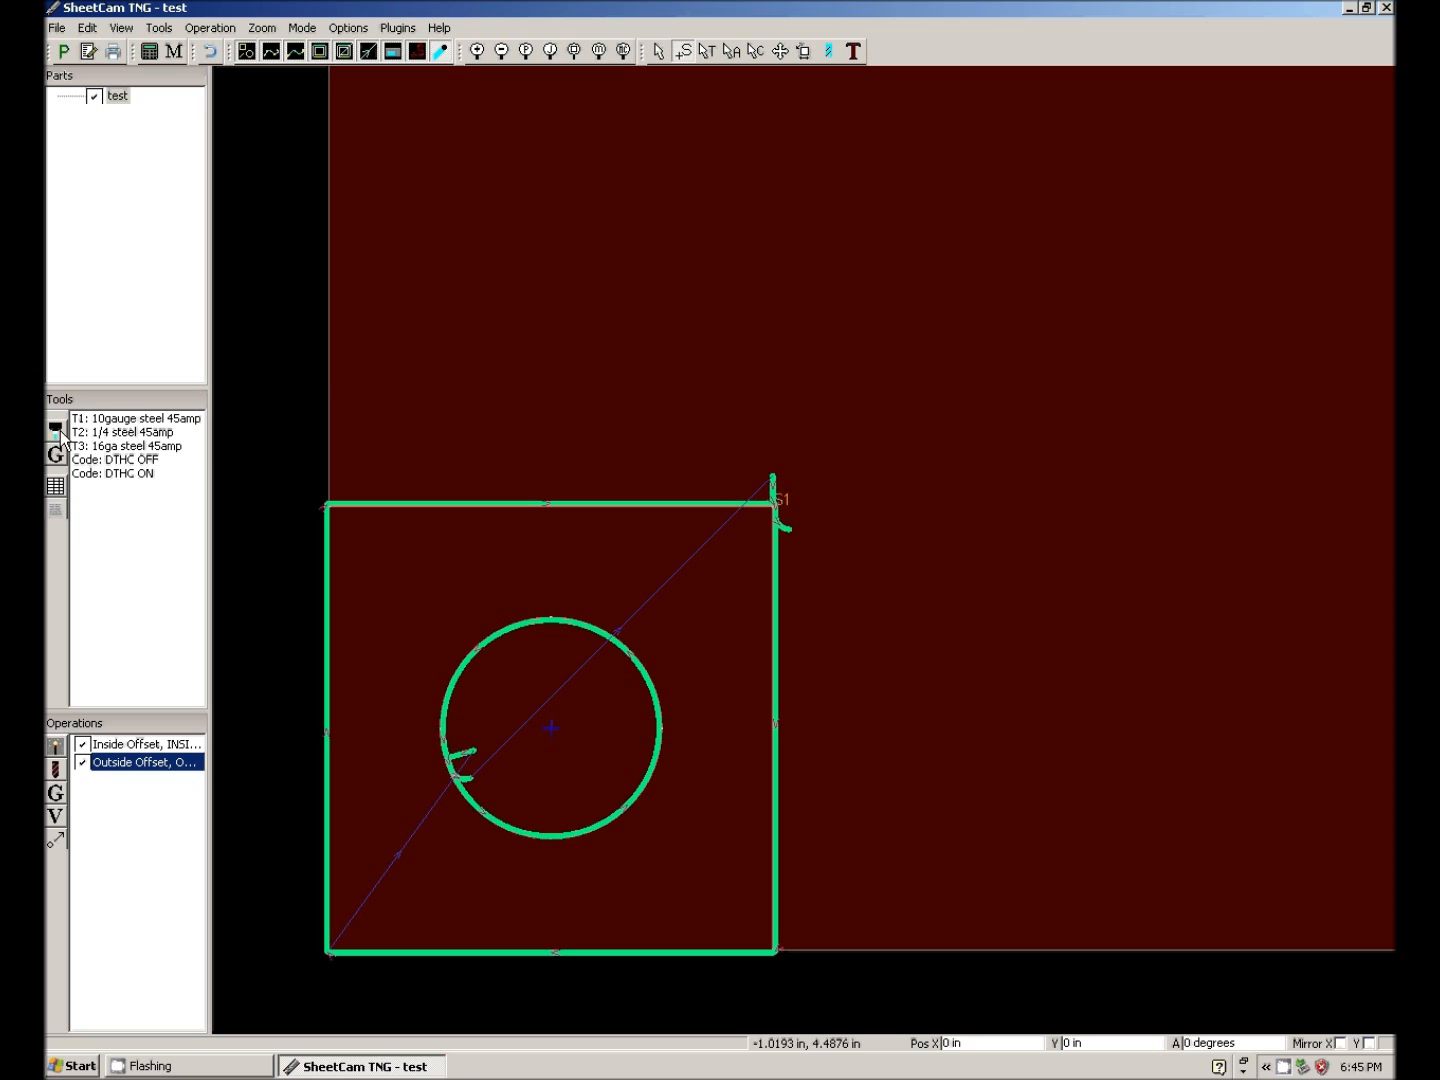
- Start another new jet tool, set its type to Plate marker and name it "plate marker"
{"action": "left_click", "coordinate": [60, 430]}
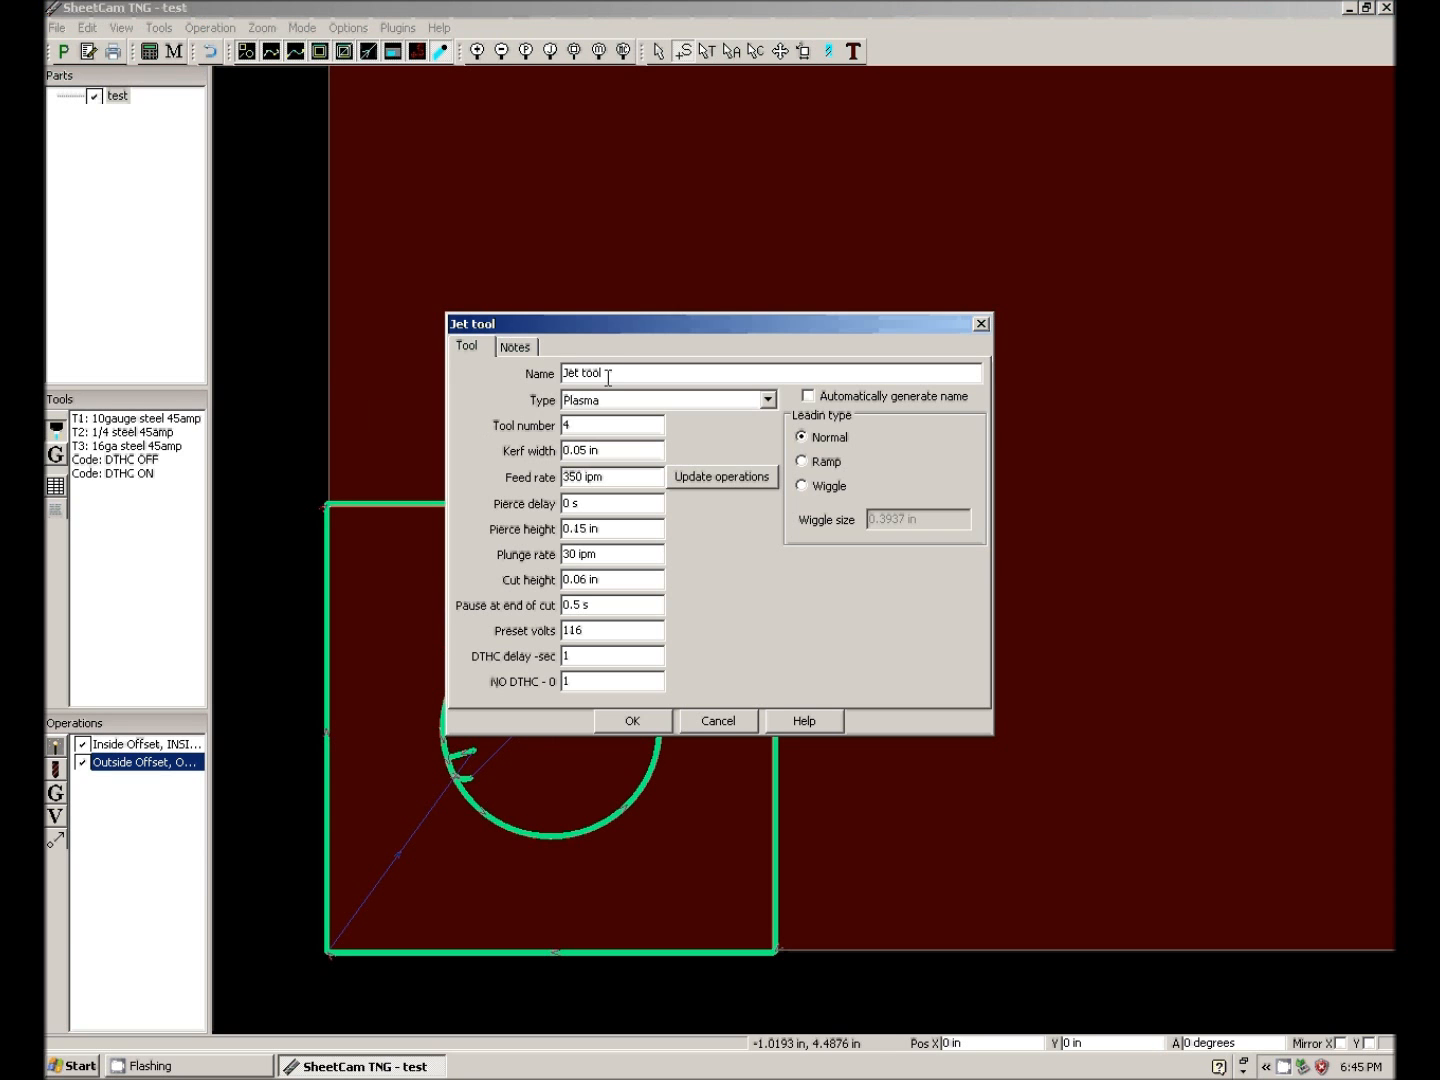
{"action": "left_click", "coordinate": [767, 400]}
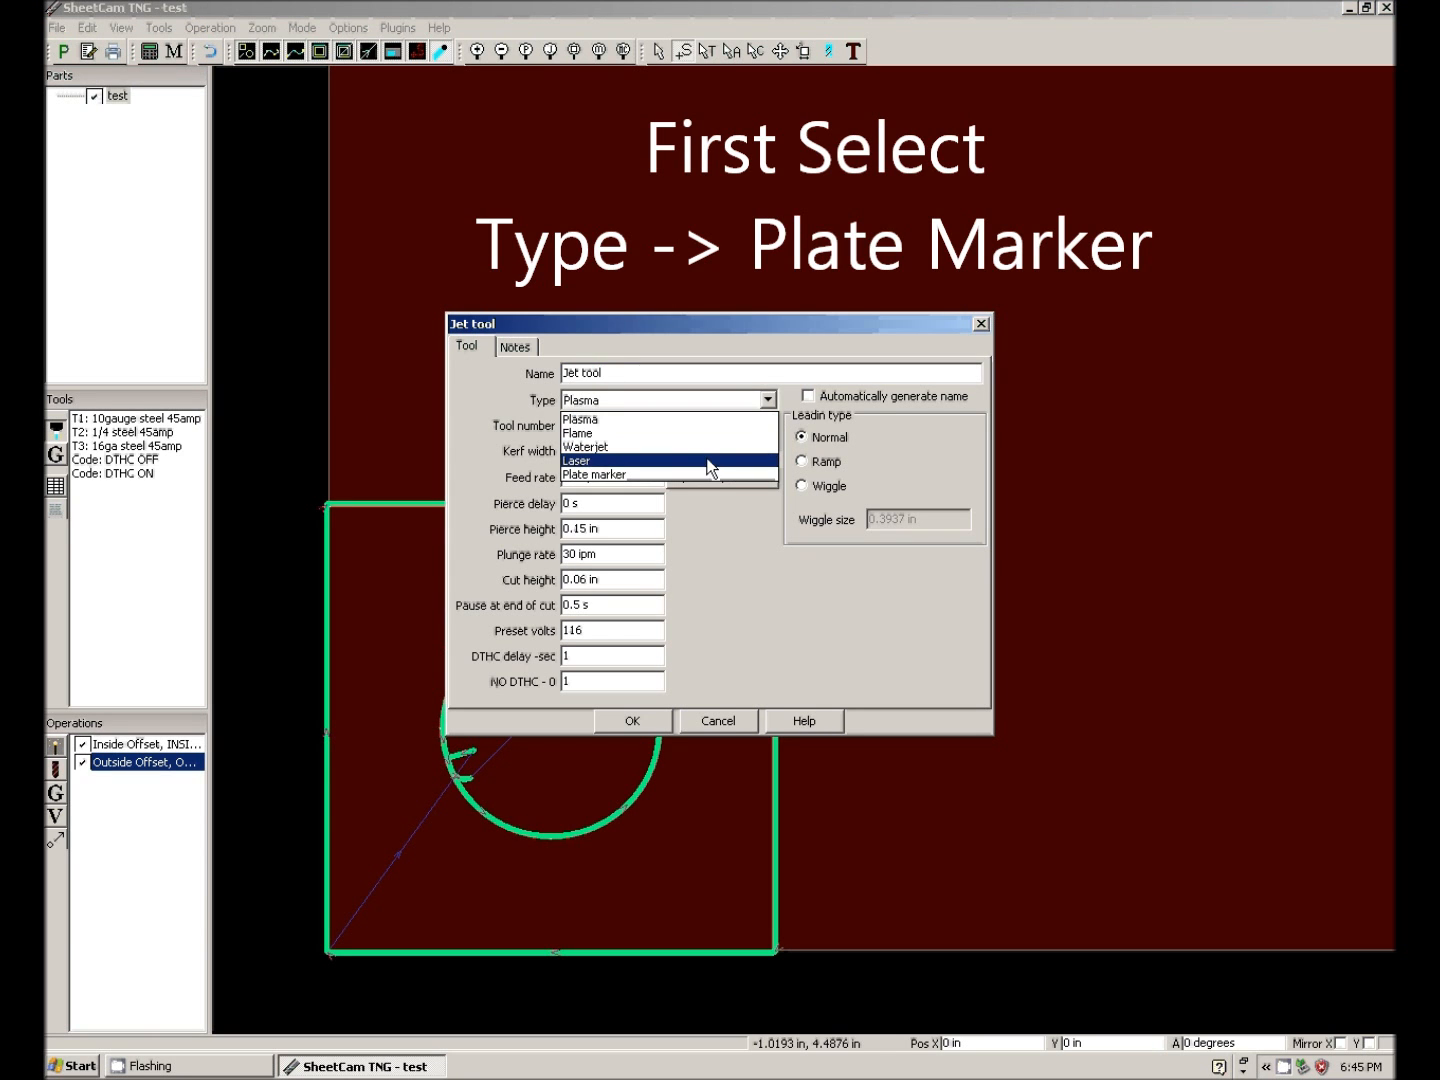
{"action": "left_click", "coordinate": [688, 473]}
{"action": "left_click_drag", "start_coordinate": [630, 373], "coordinate": [563, 374]}
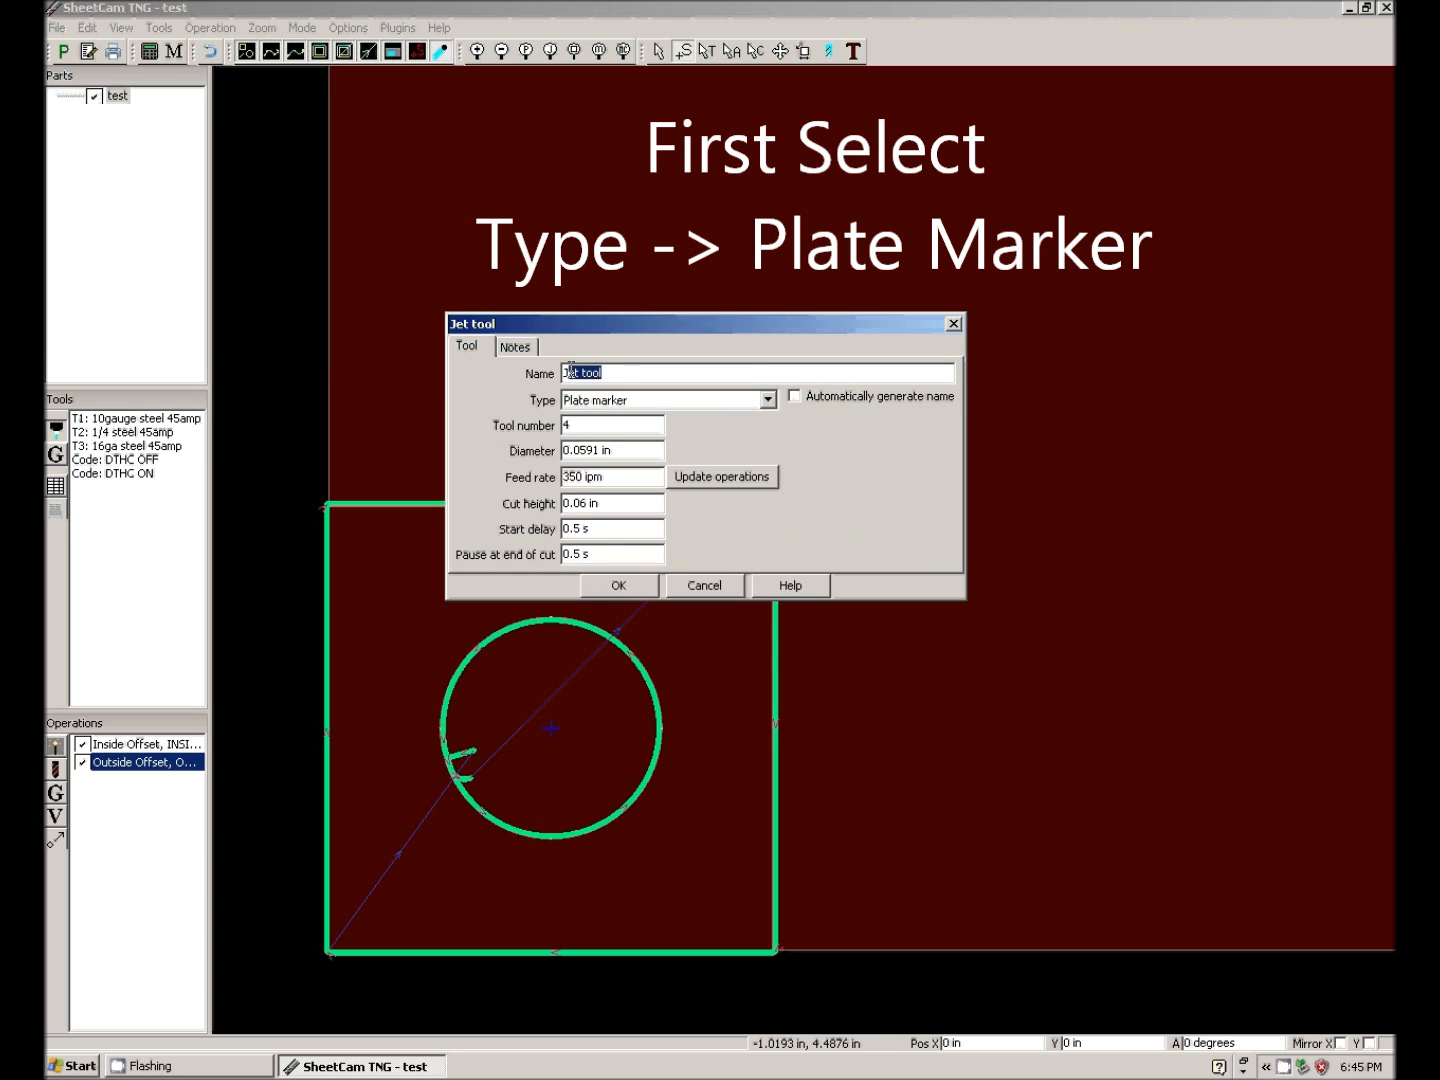
{"action": "key", "text": "BackSpace"}
{"action": "type", "text": "plate marker"}
{"action": "key", "text": "Tab"}
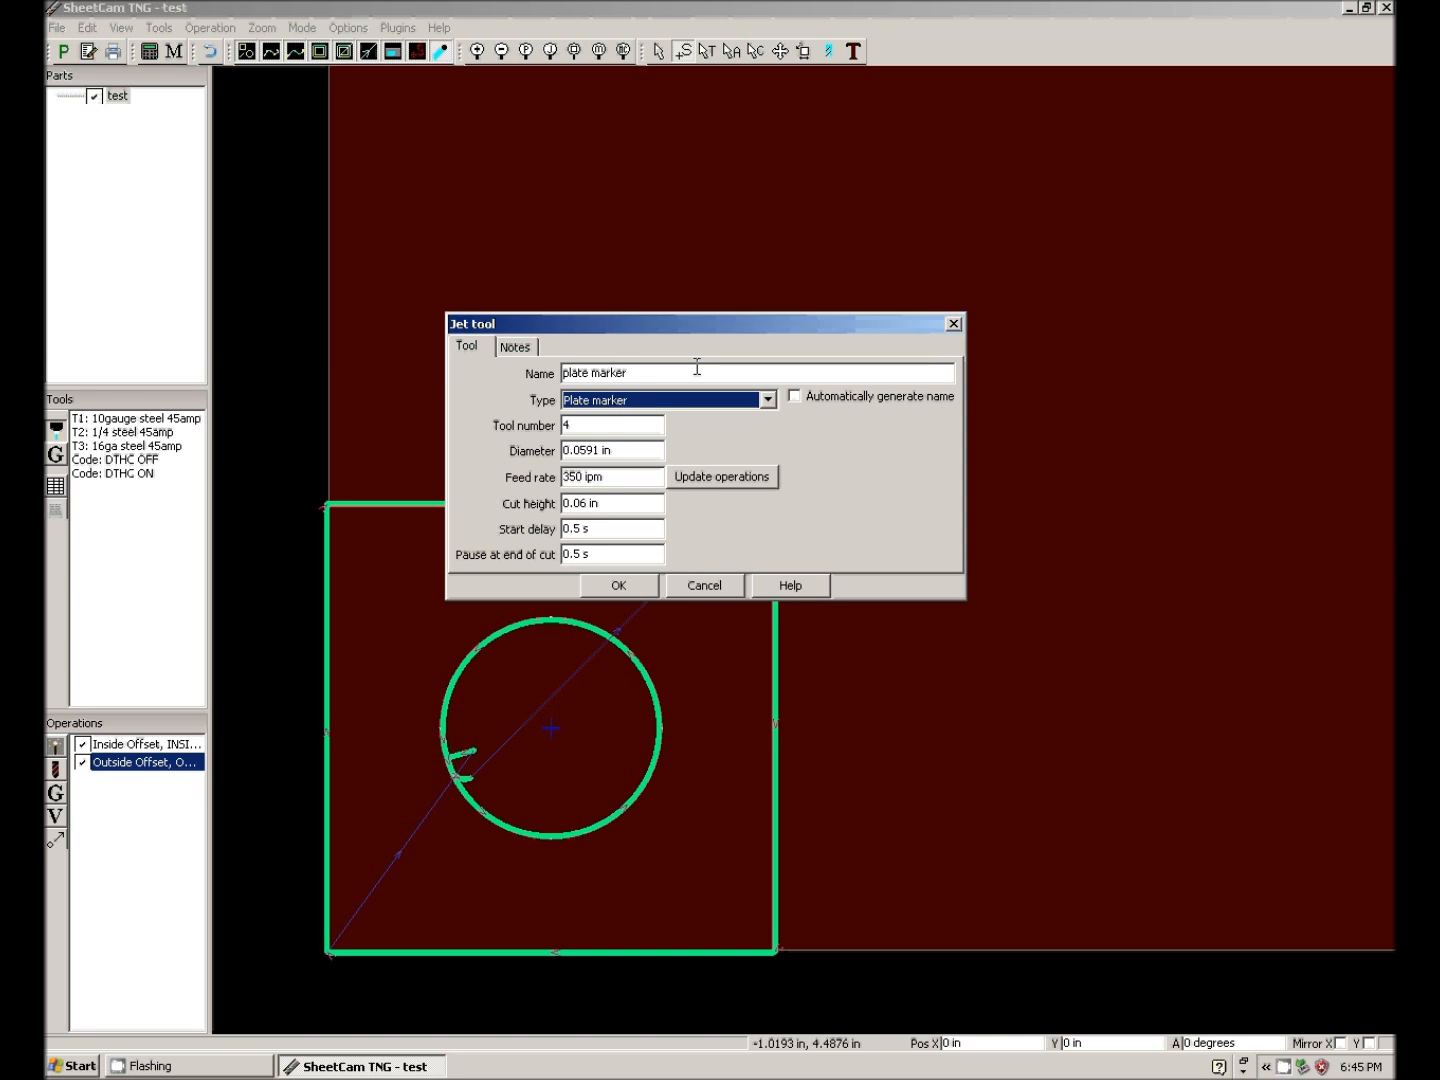
- Give the plate marker tool number 101 and a diameter of 0.05 in
{"action": "double_click", "coordinate": [590, 424]}
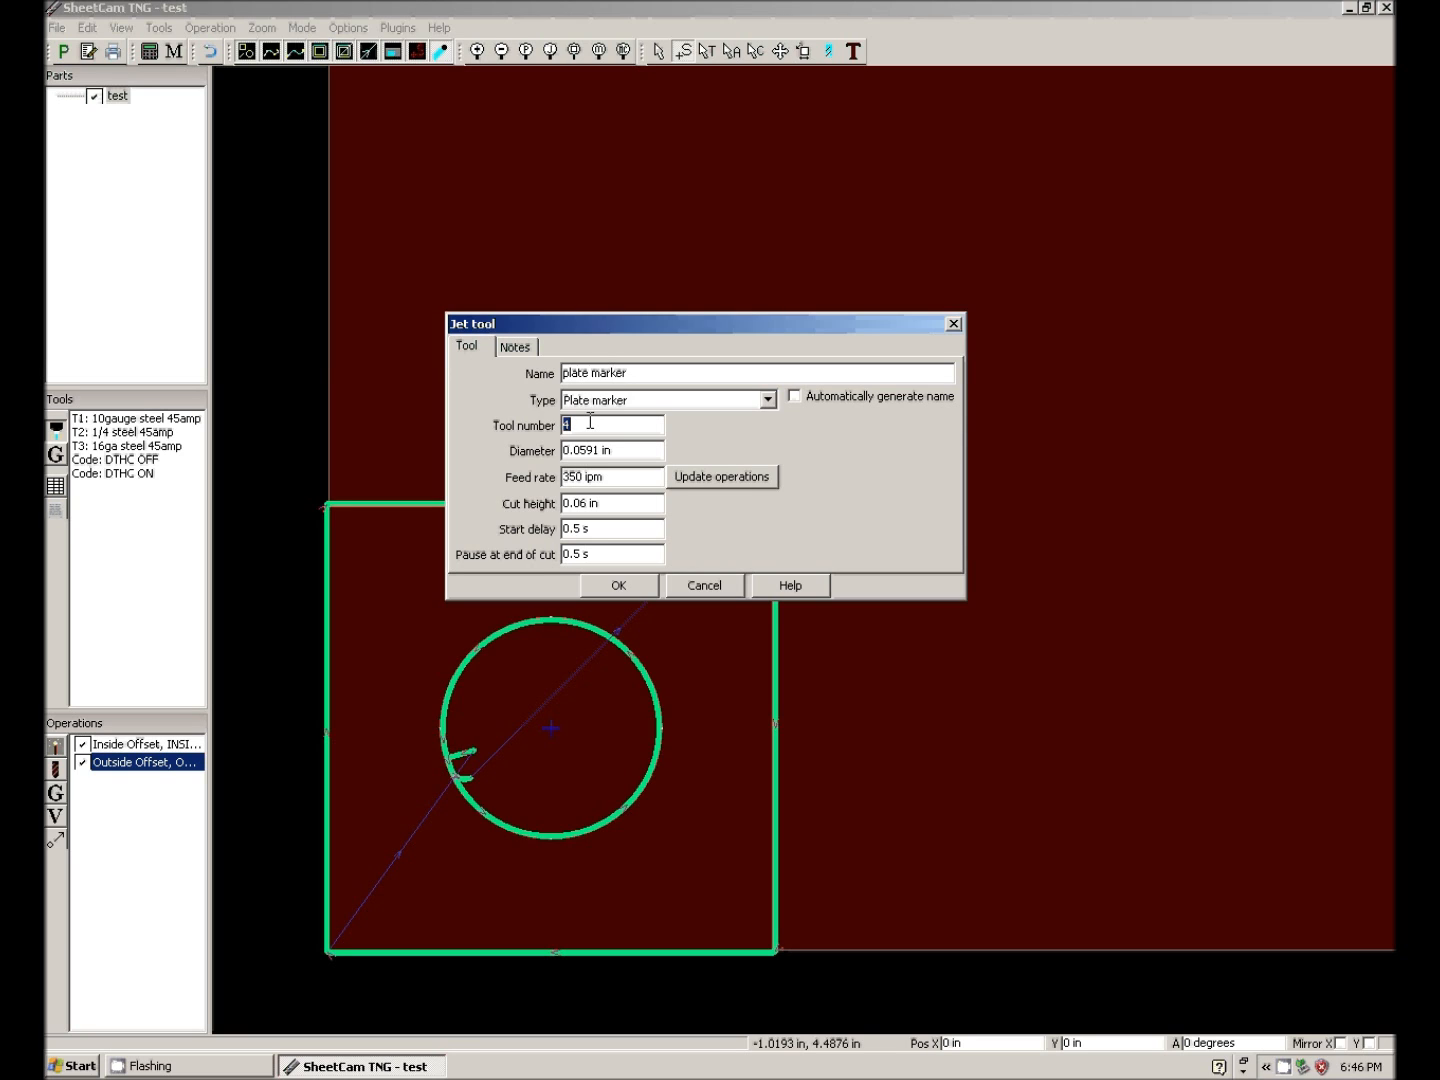
{"action": "type", "text": "101"}
{"action": "left_click", "coordinate": [612, 452]}
{"action": "key", "text": "BackSpace"}
{"action": "key", "text": "BackSpace"}
{"action": "key", "text": "BackSpace"}
{"action": "double_click", "coordinate": [613, 451]}
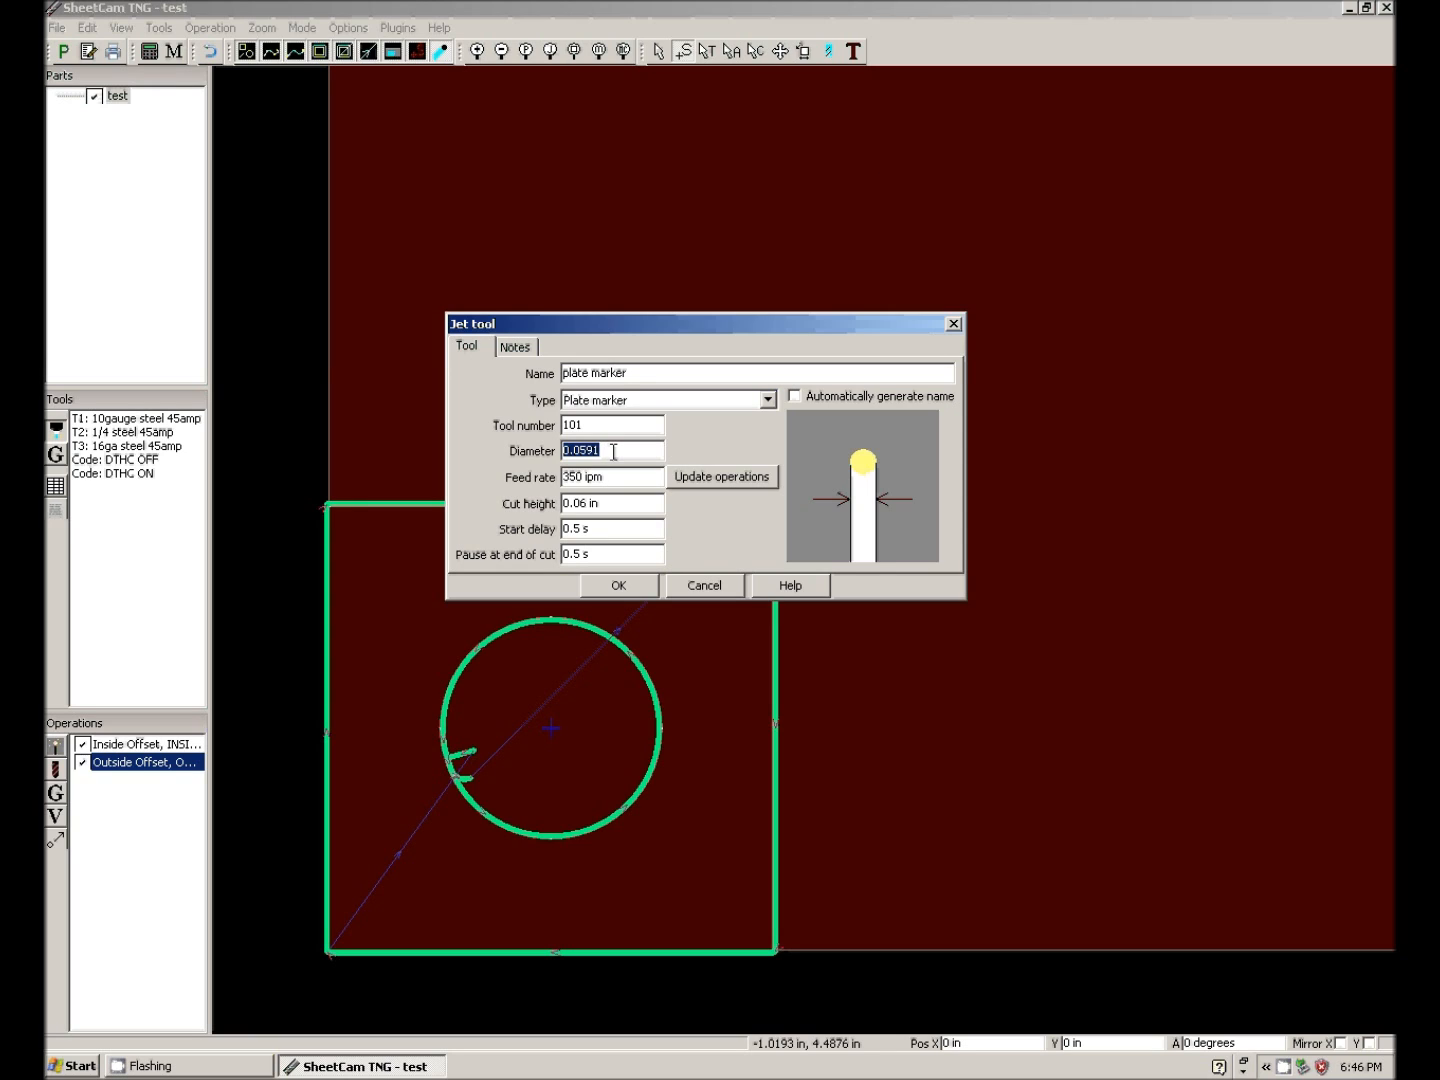
{"action": "type", "text": ".05"}
{"action": "key", "text": "Tab"}
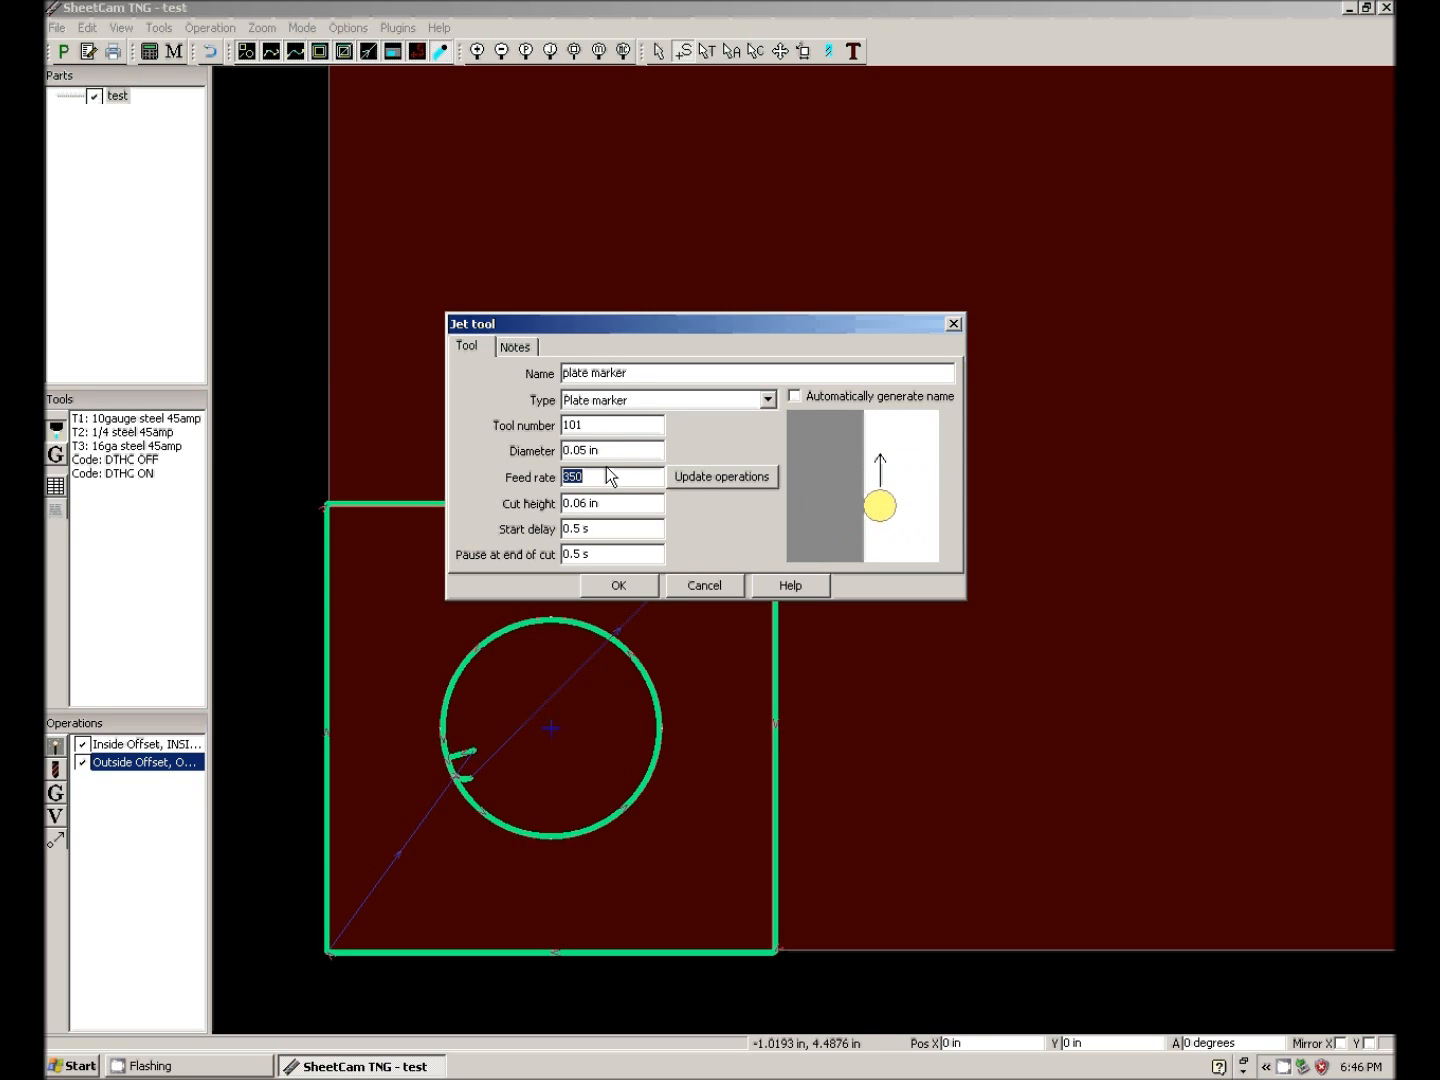
- Set the plate marker's feed rate to 60 ipm and its cut height to 0 in
{"action": "type", "text": "60"}
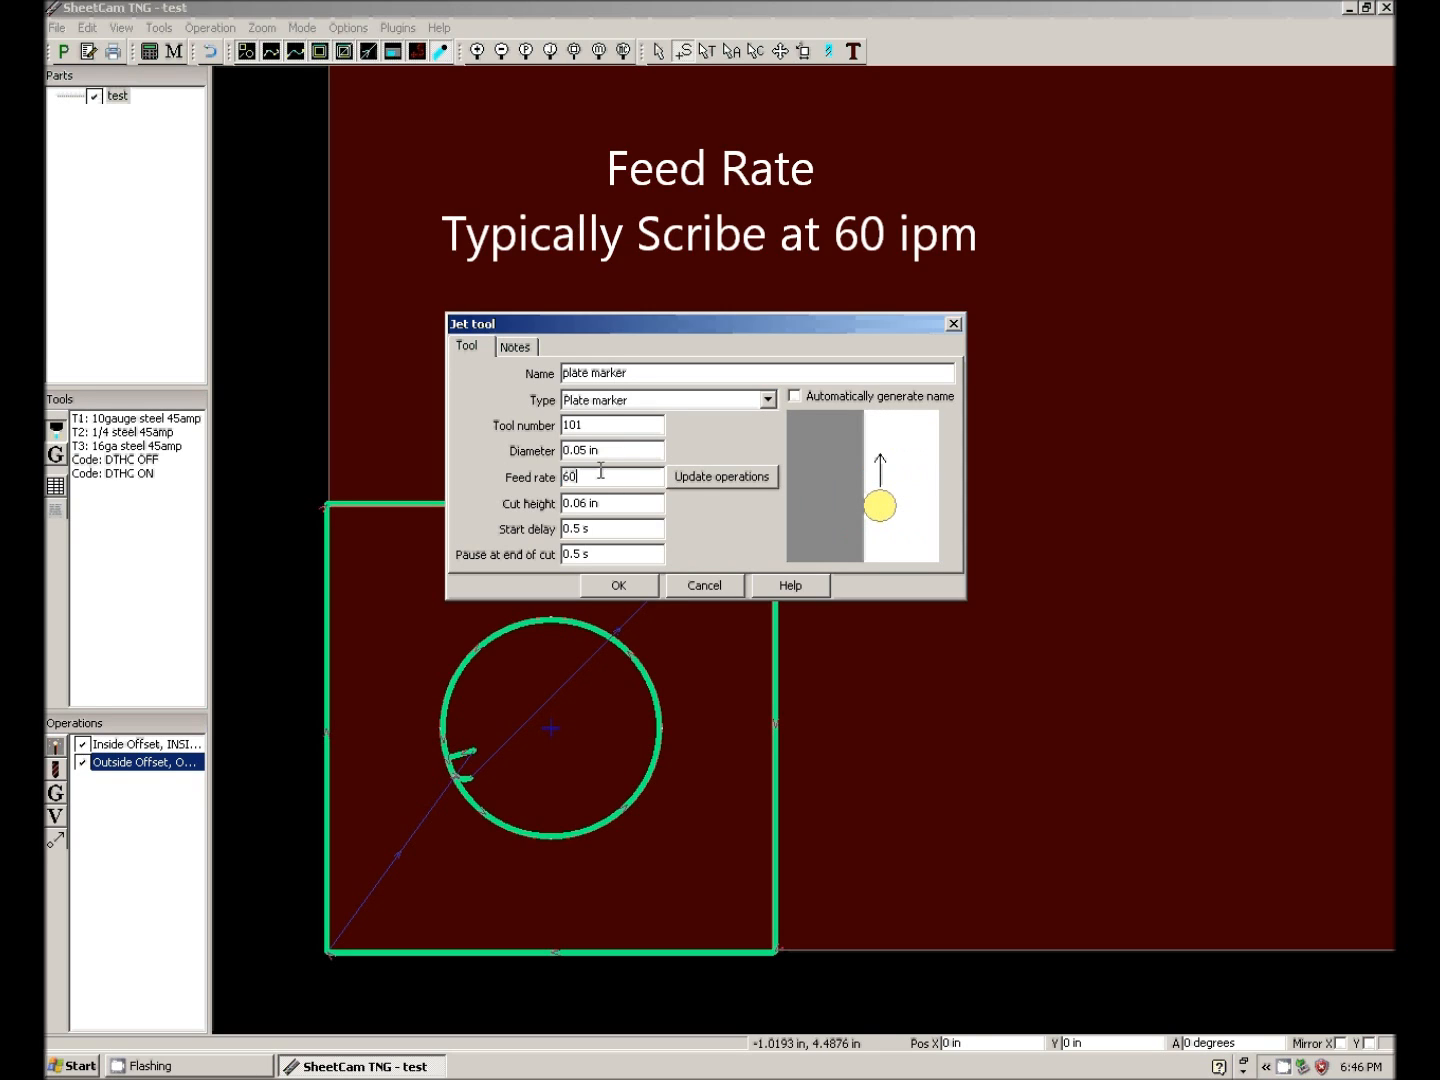
{"action": "left_click", "coordinate": [601, 505]}
{"action": "double_click", "coordinate": [601, 507]}
{"action": "type", "text": "0"}
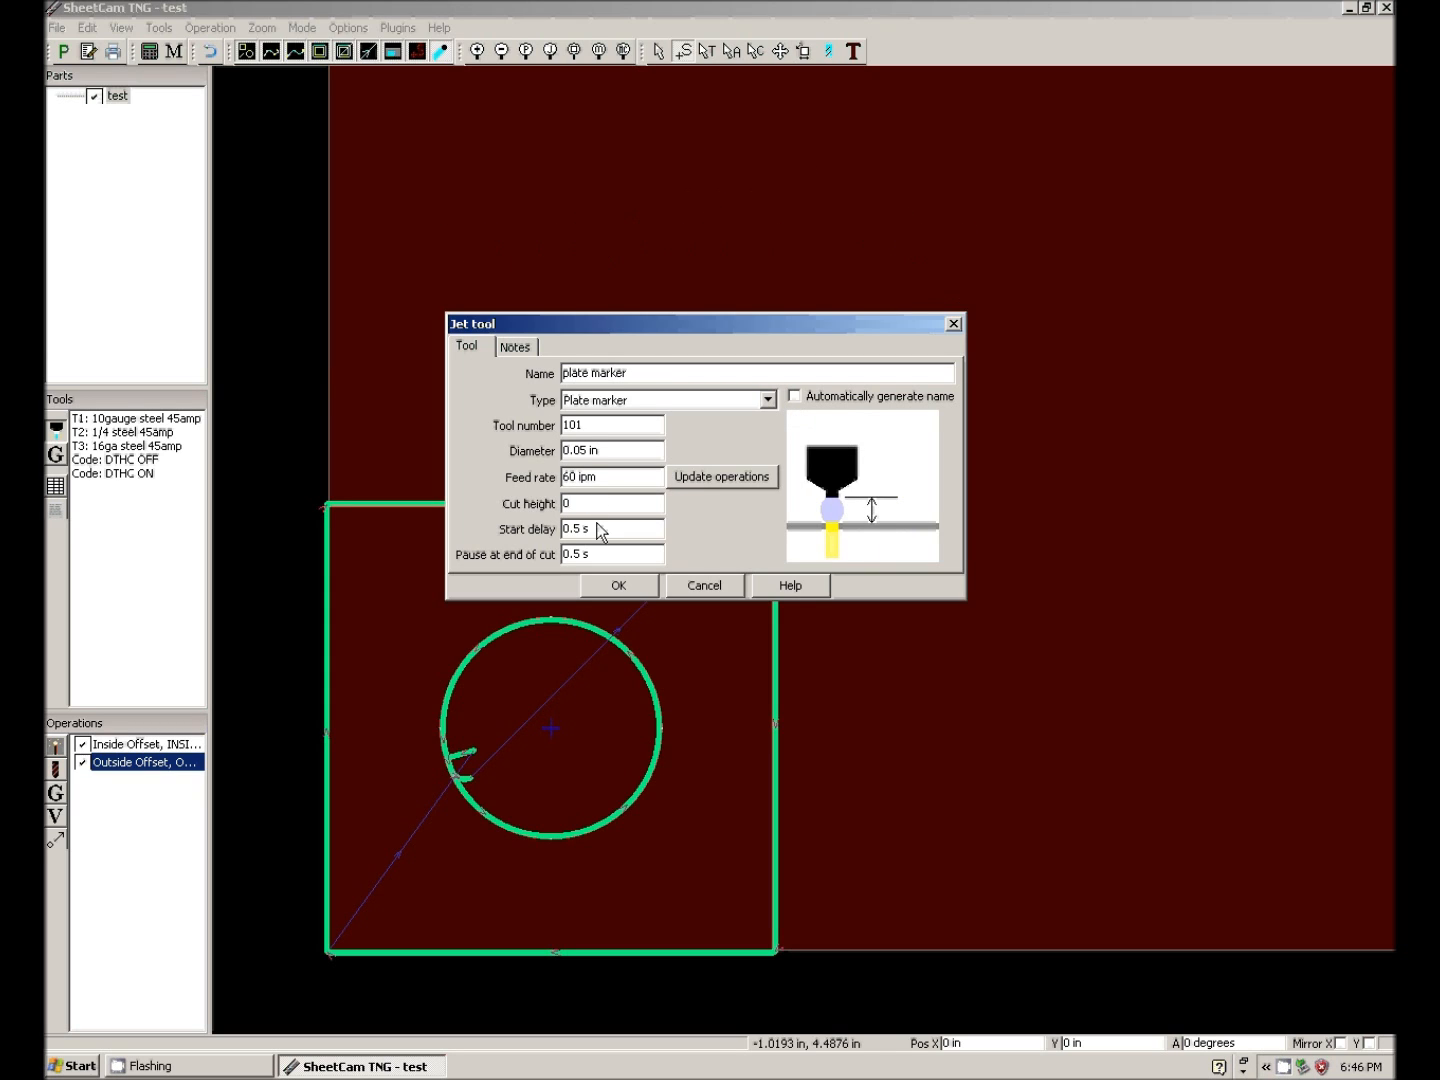
- Set the plate marker's start delay to 1.2 s and pause at end of cut to 2 s, and save the tool
{"action": "double_click", "coordinate": [596, 529]}
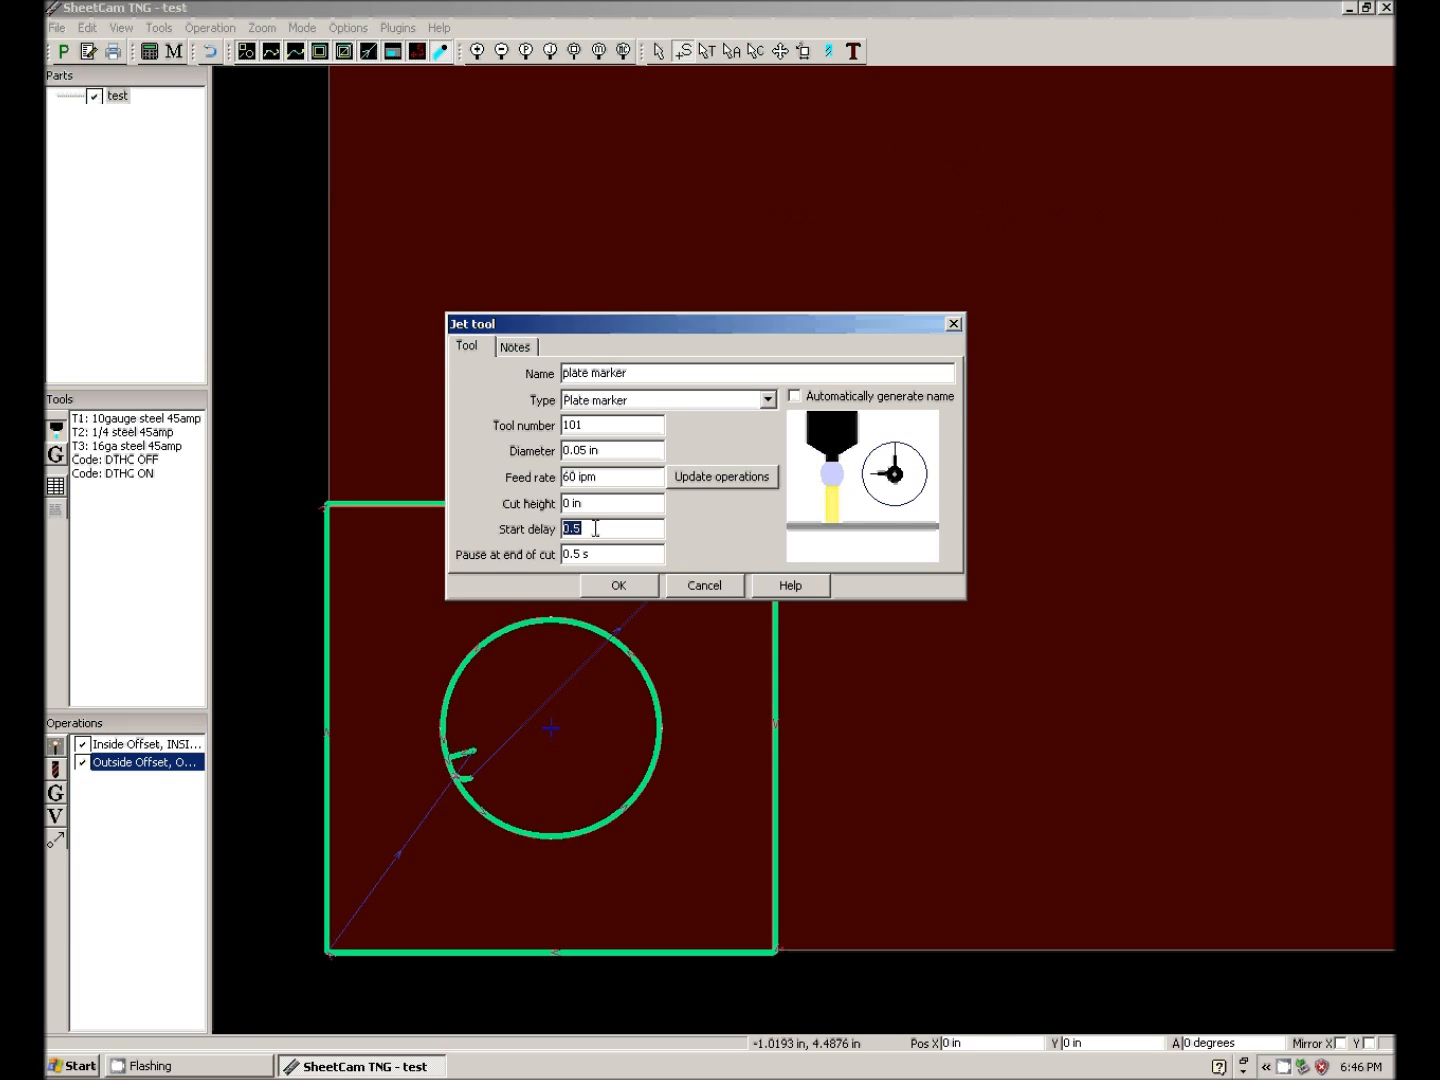
{"action": "type", "text": "1.2"}
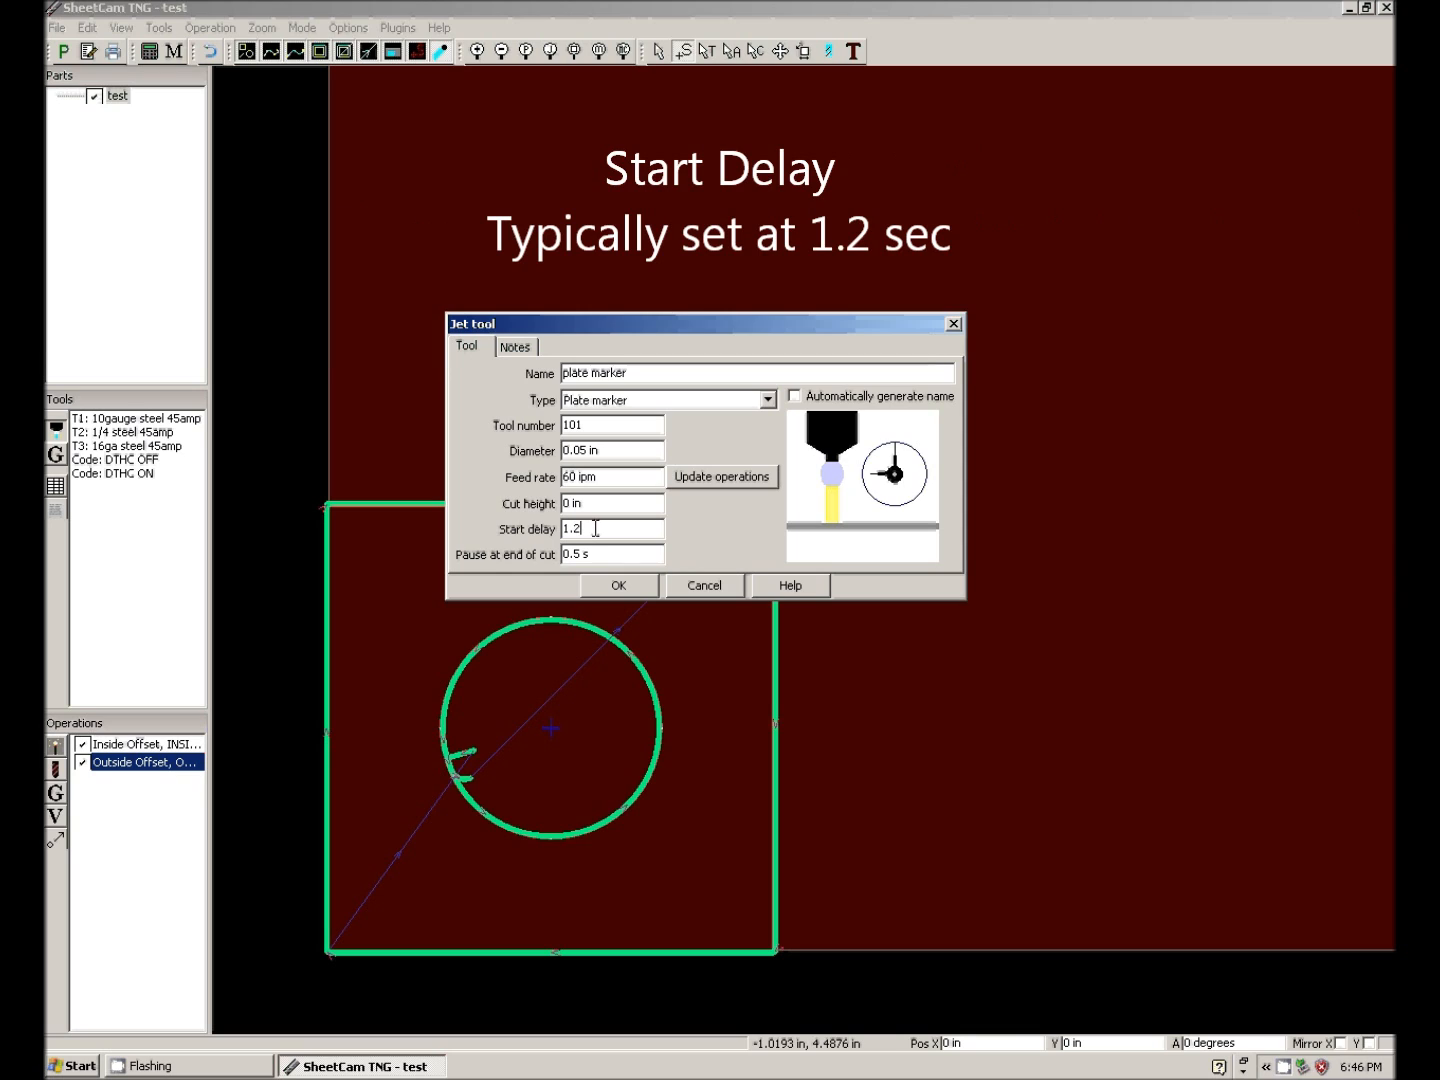
{"action": "left_click", "coordinate": [591, 556]}
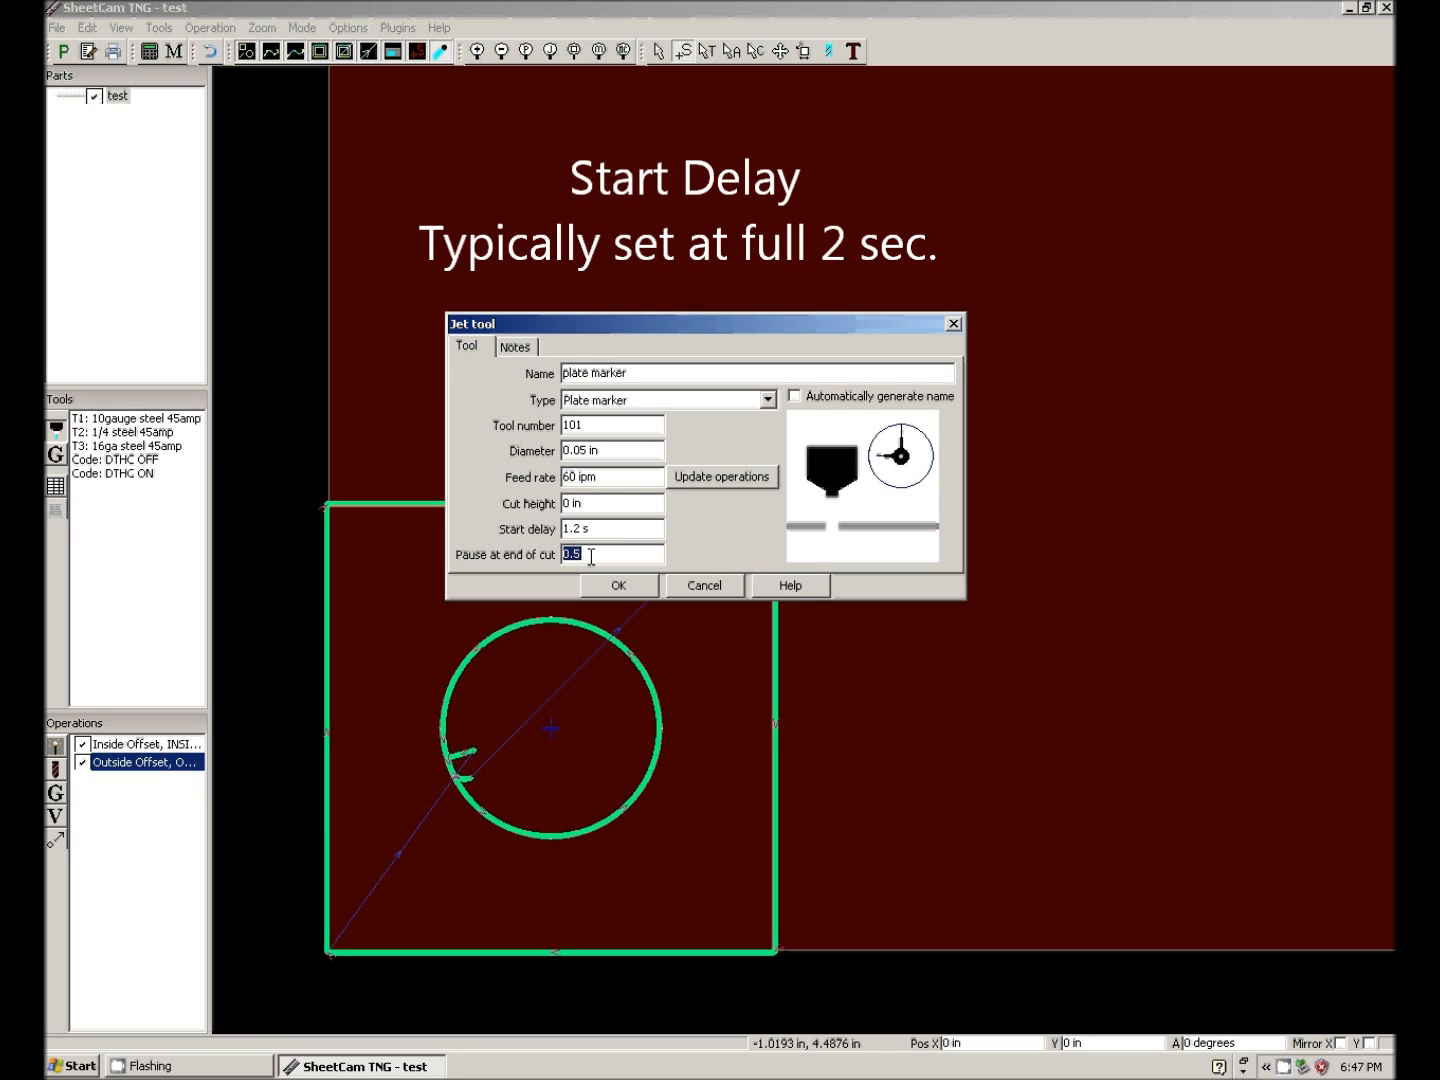
{"action": "type", "text": "2"}
{"action": "left_click", "coordinate": [653, 587]}
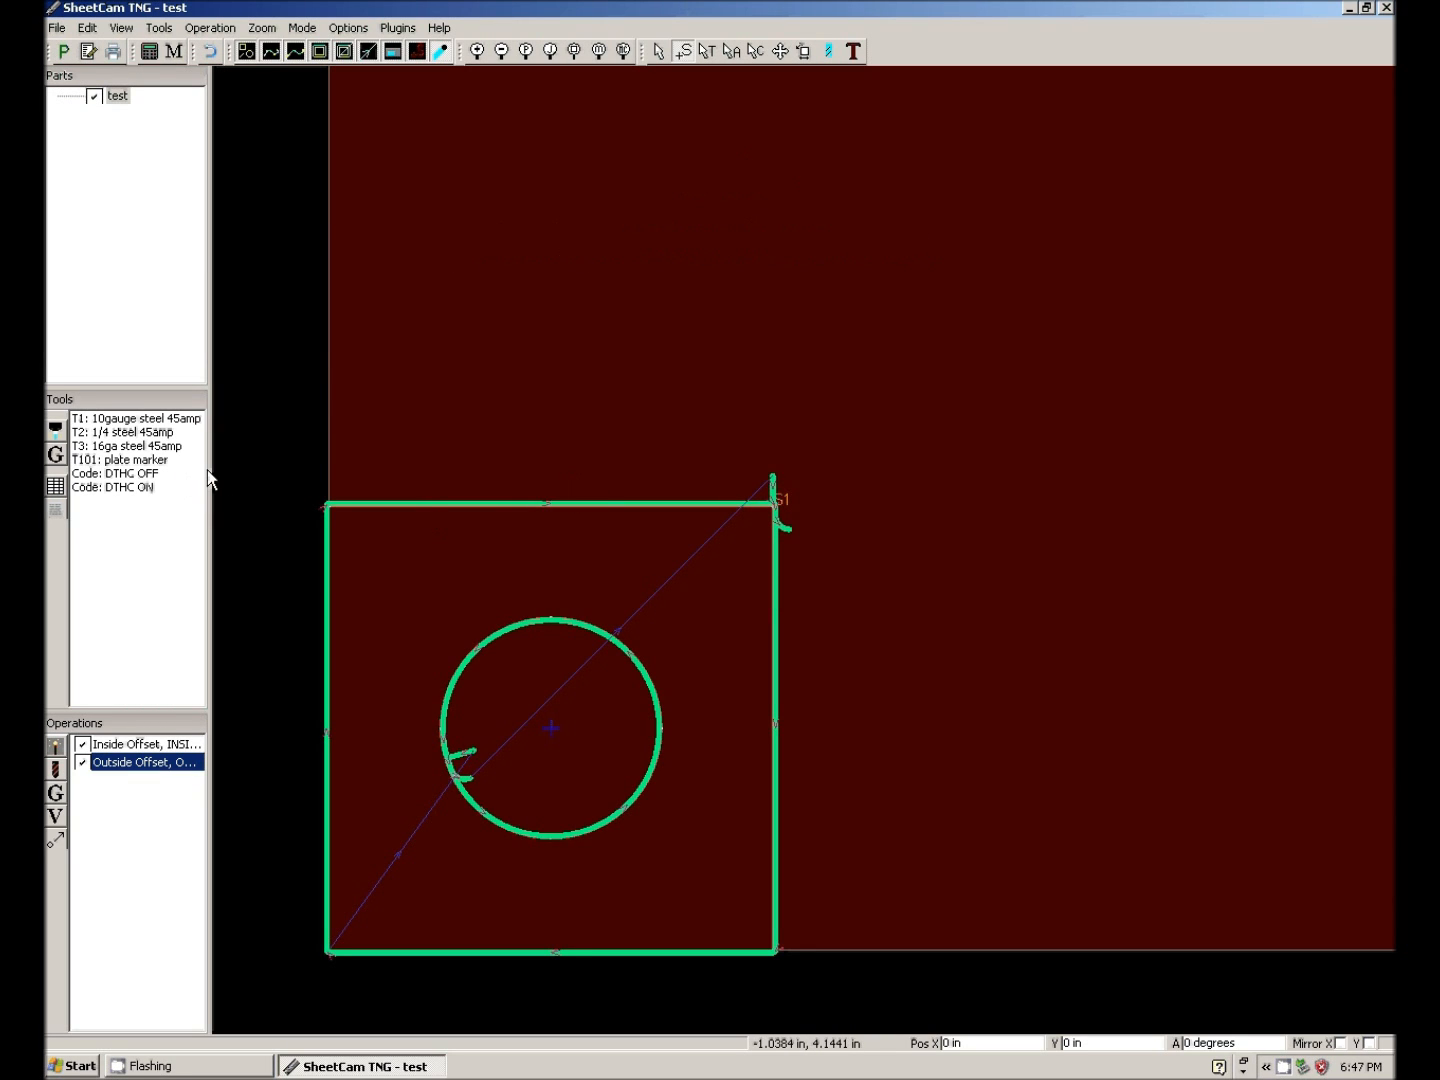
- Edit the Inside Offset operation on the INSIDE layer to use tool T101: plate marker
{"action": "double_click", "coordinate": [166, 743]}
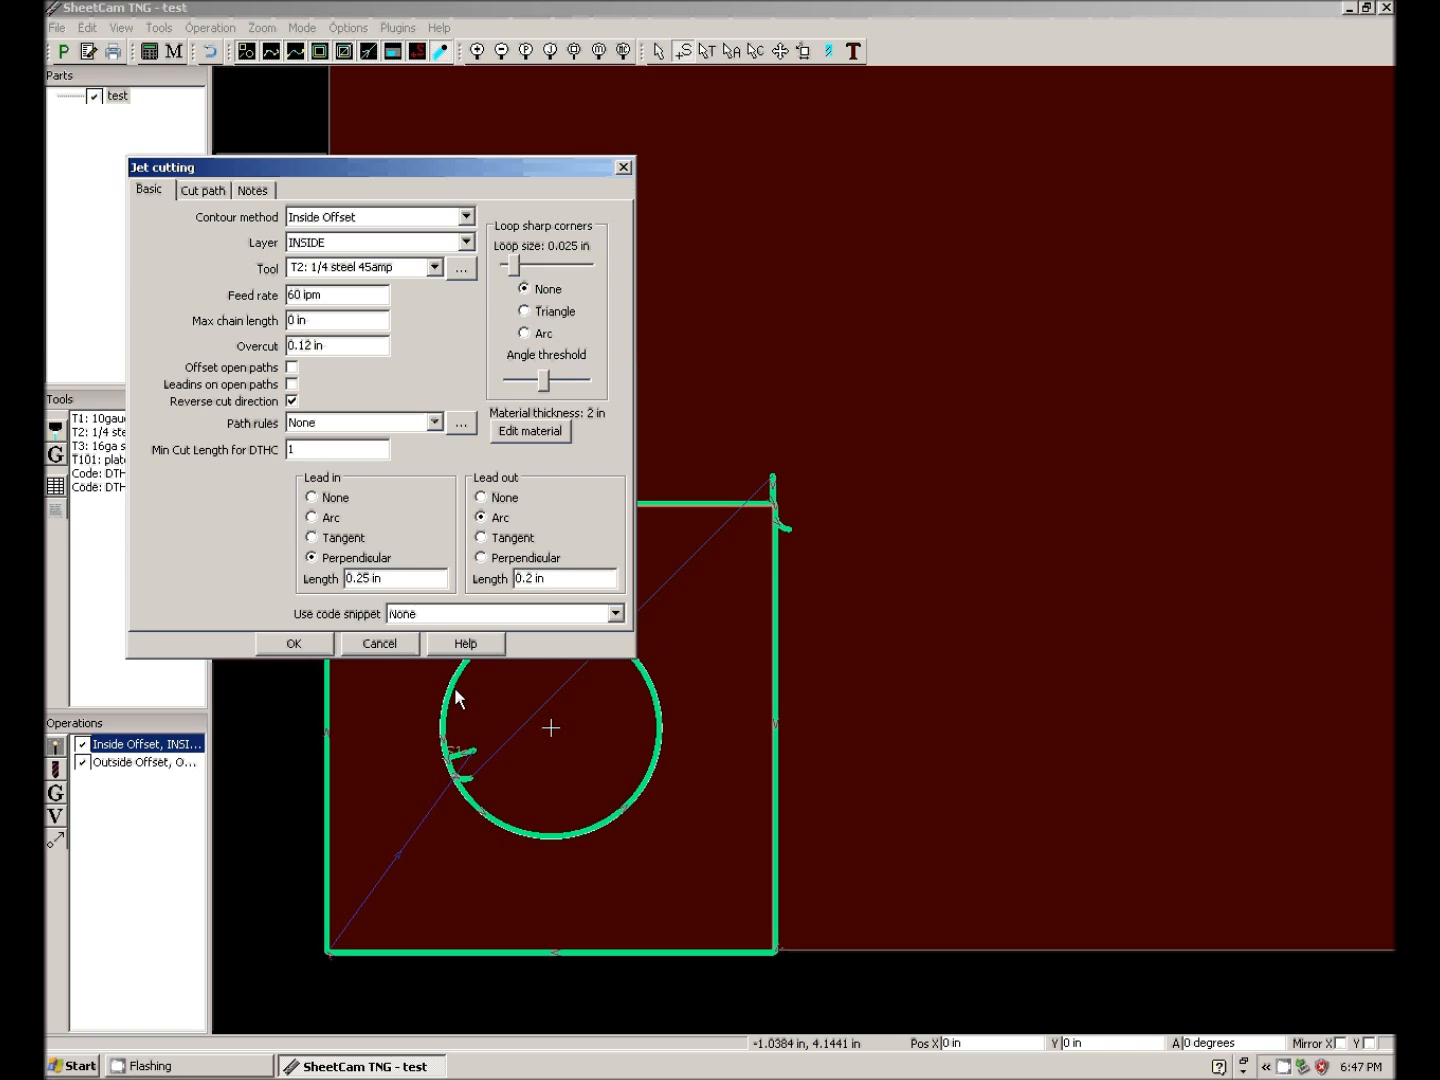
{"action": "left_click", "coordinate": [466, 241]}
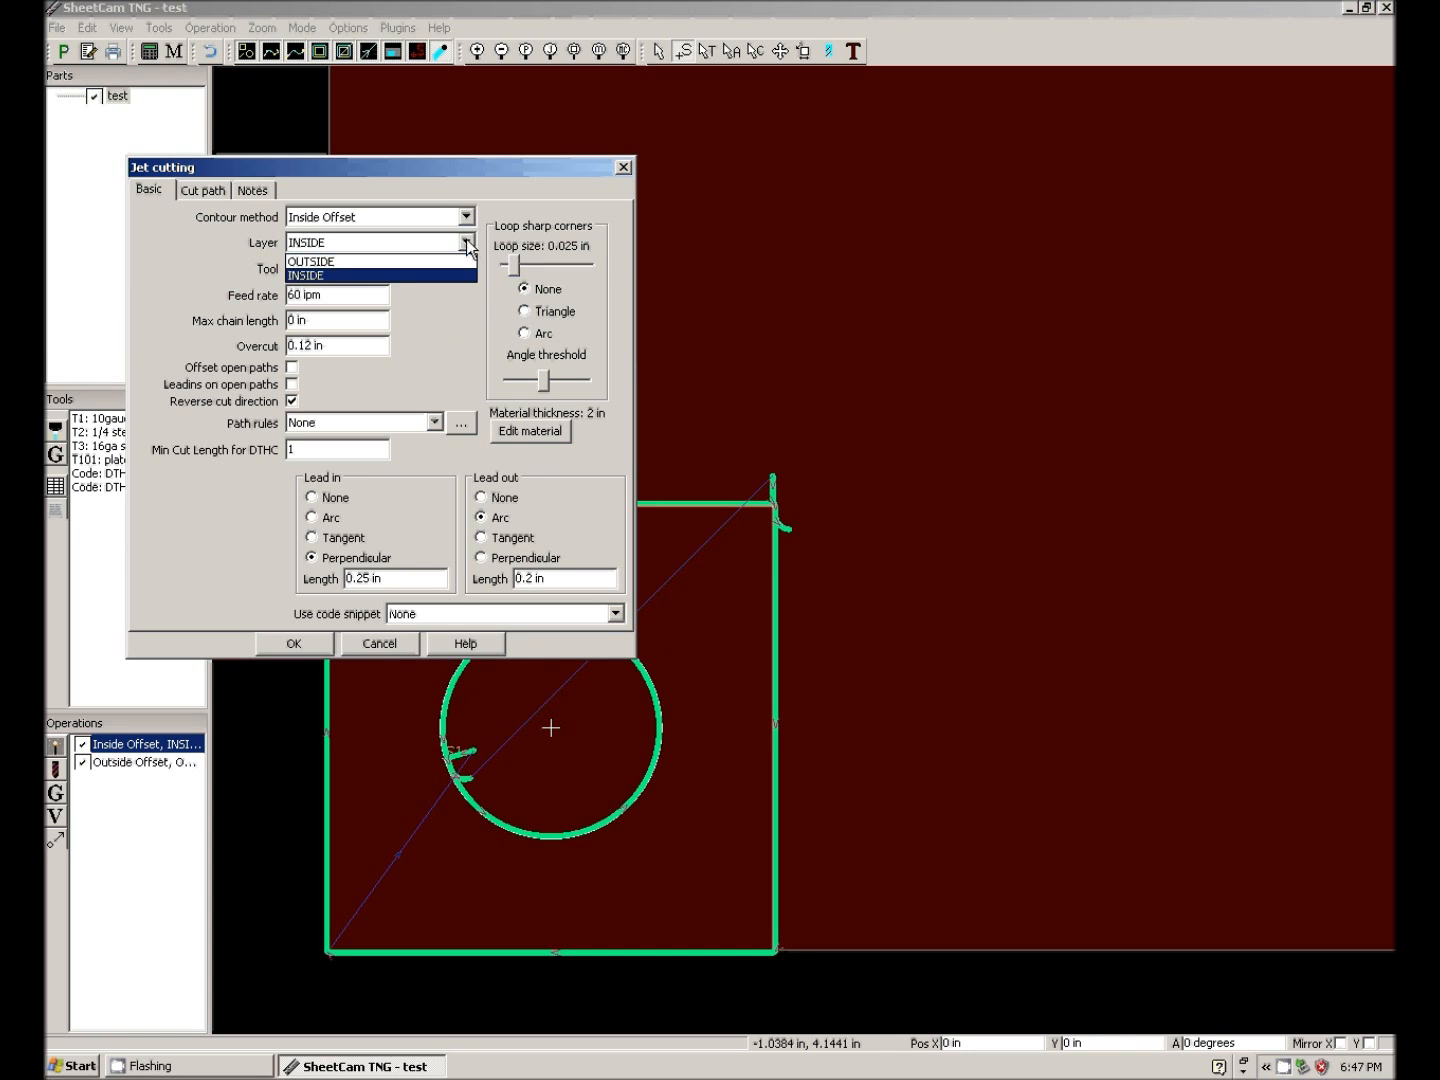
{"action": "left_click", "coordinate": [439, 275]}
{"action": "left_click", "coordinate": [435, 267]}
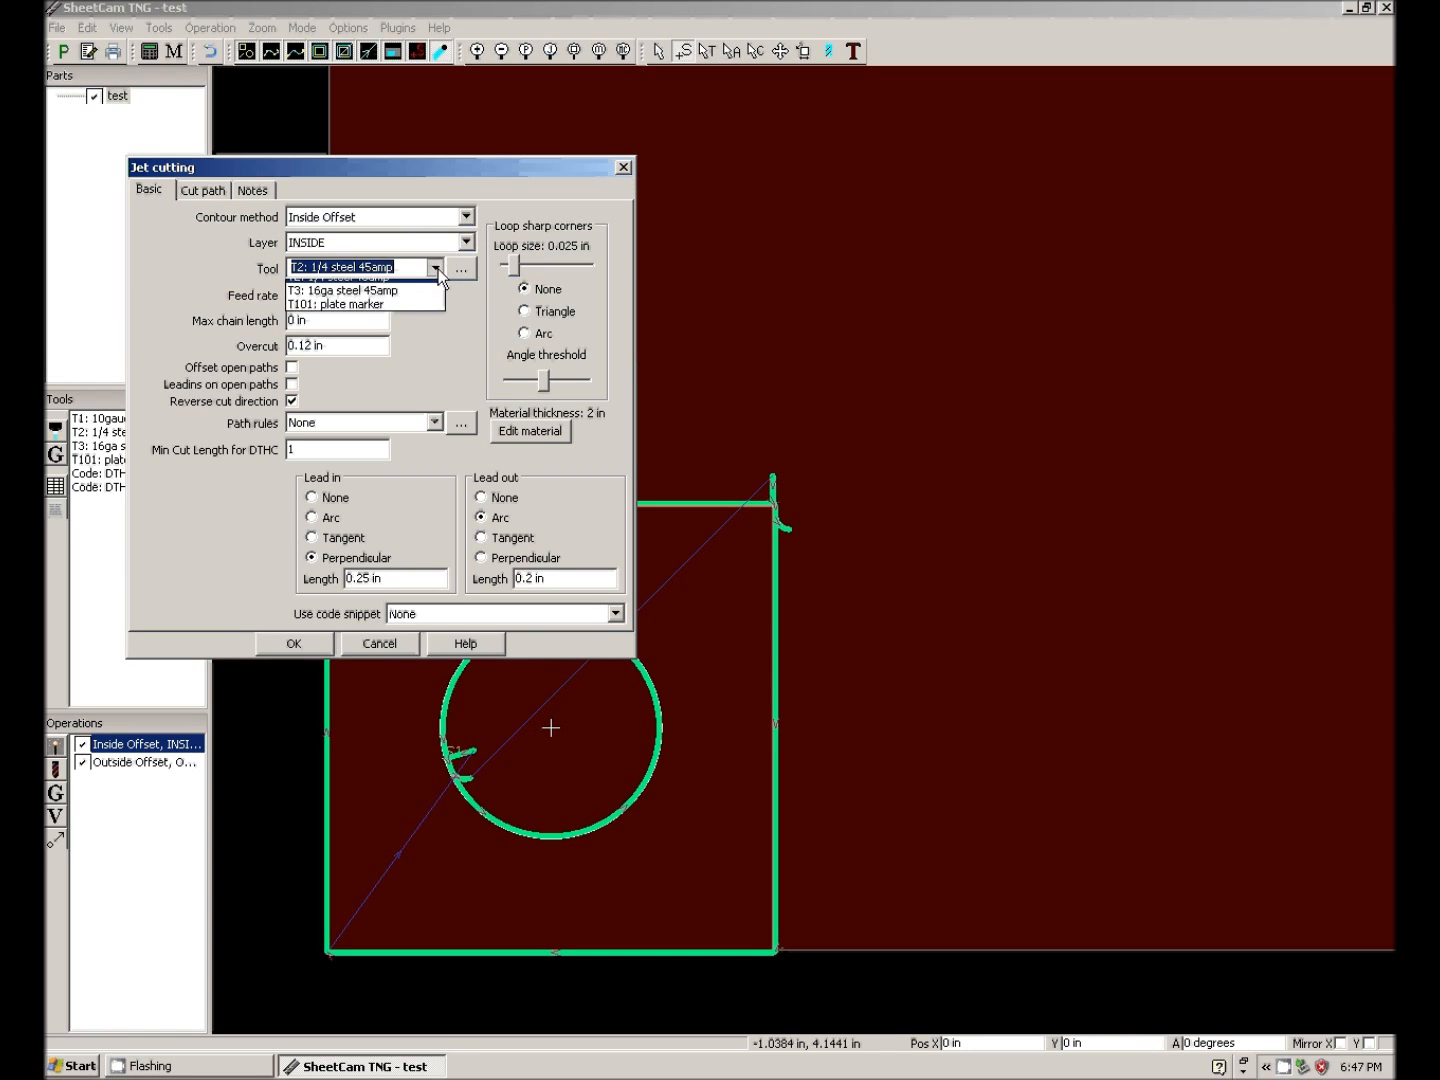
{"action": "left_click", "coordinate": [415, 329]}
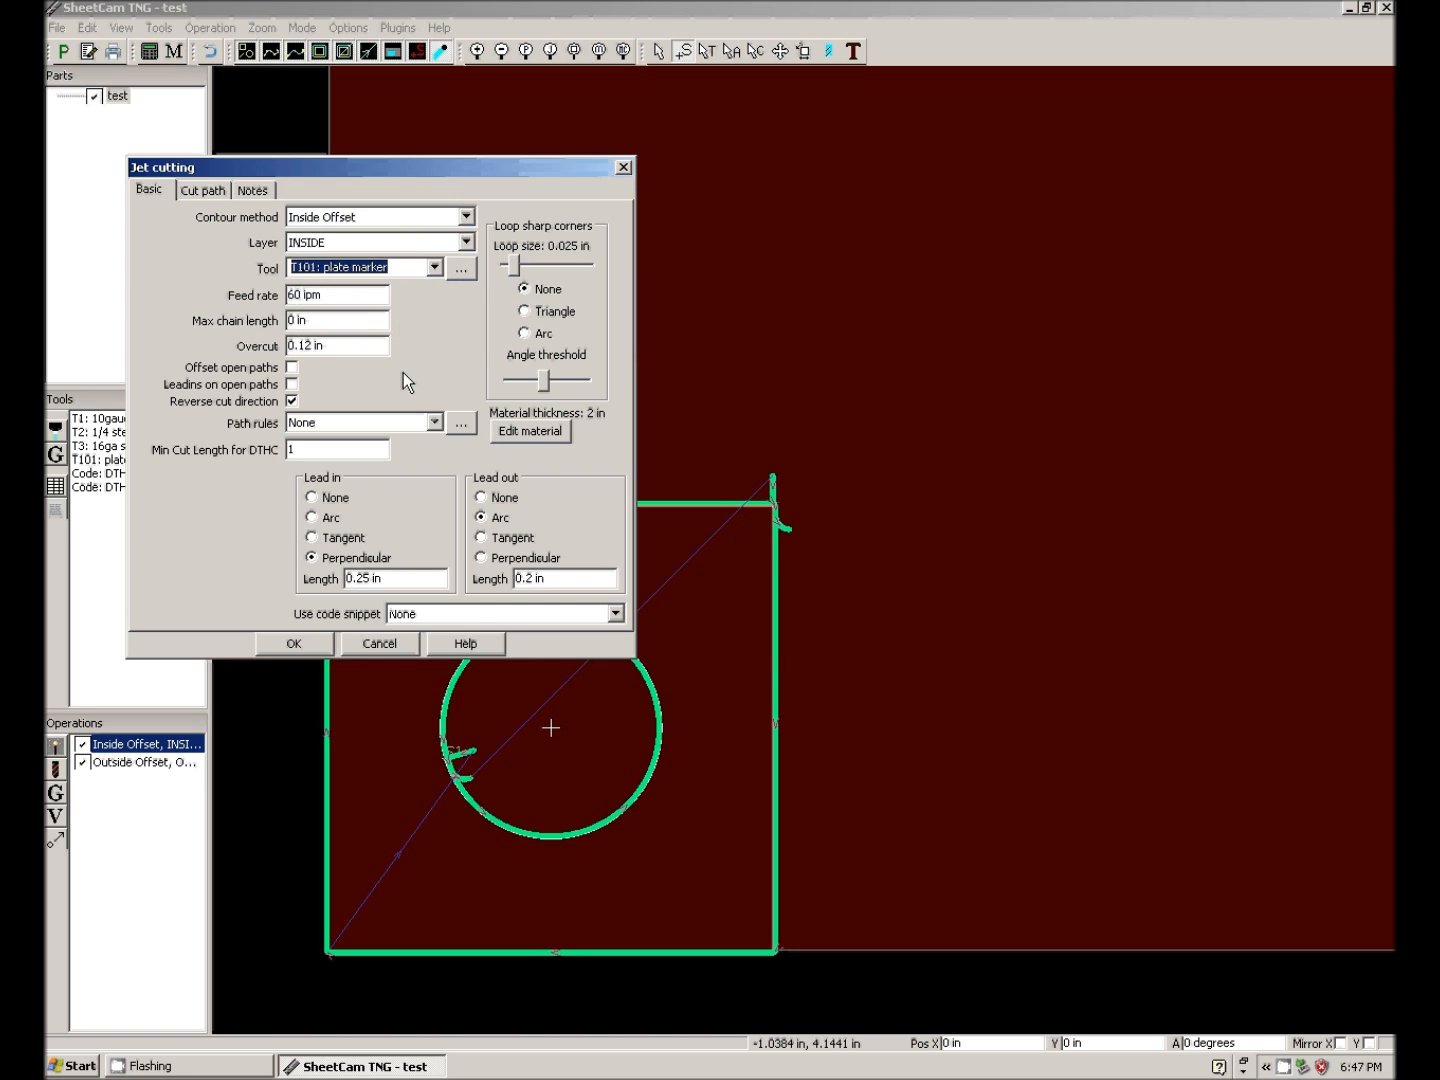
- Set the operation's lead in and lead out to None and its contour method to No Offset, and apply the changes
{"action": "left_click", "coordinate": [318, 497]}
{"action": "left_click", "coordinate": [482, 498]}
{"action": "left_click", "coordinate": [466, 217]}
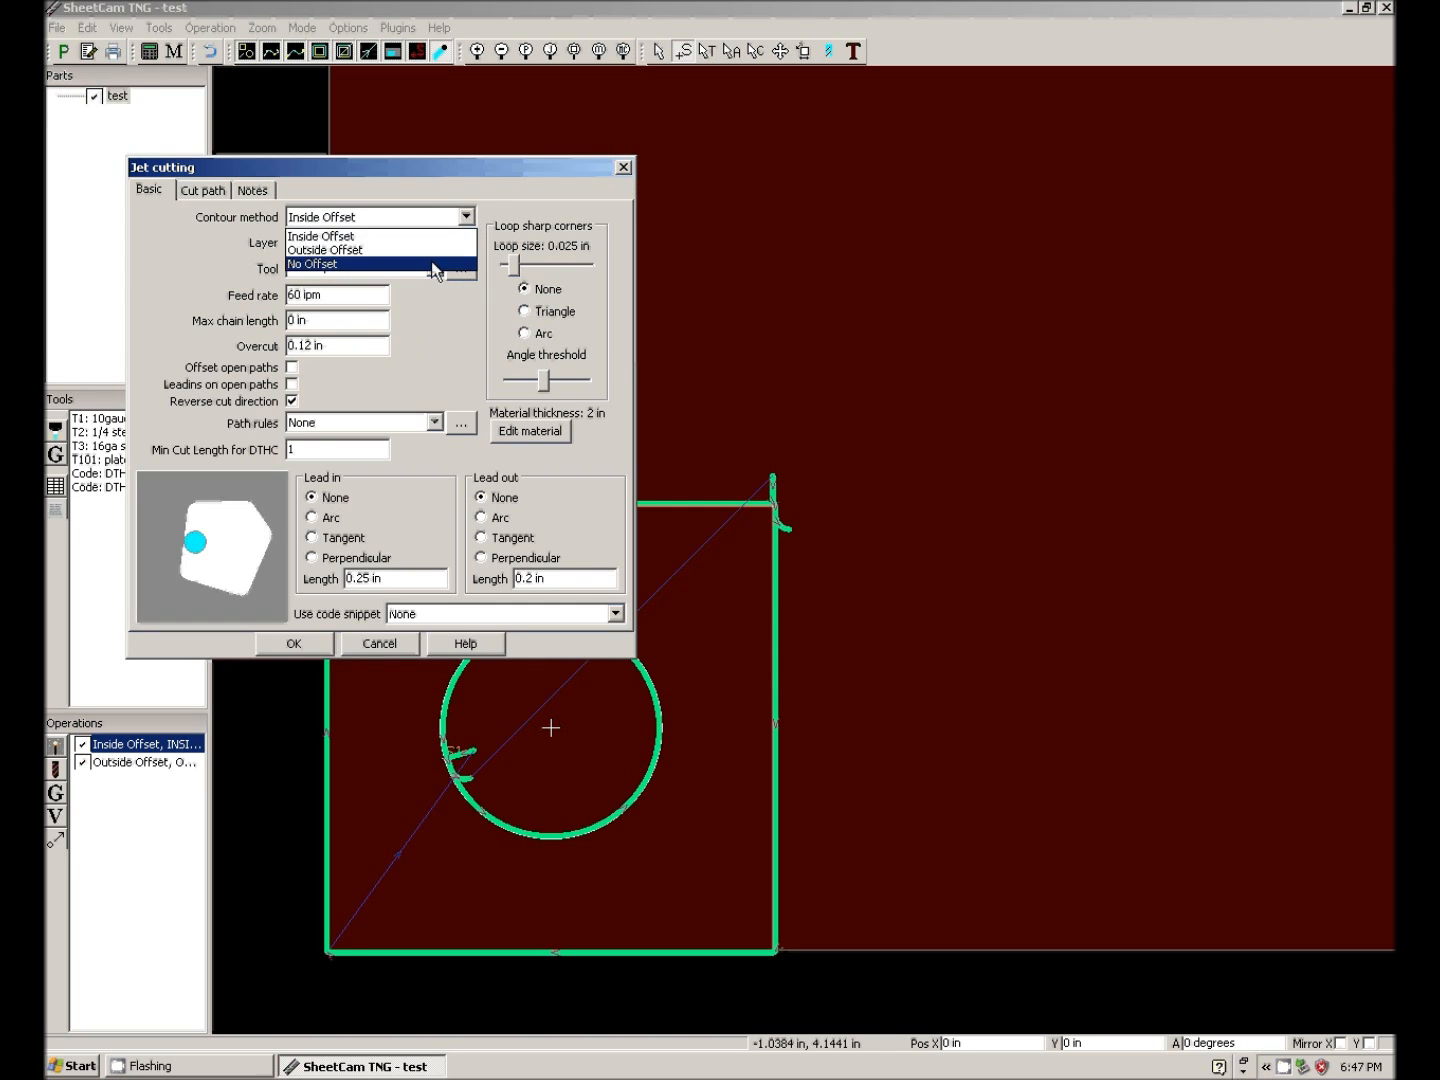
{"action": "left_click", "coordinate": [340, 267]}
{"action": "left_click", "coordinate": [293, 644]}
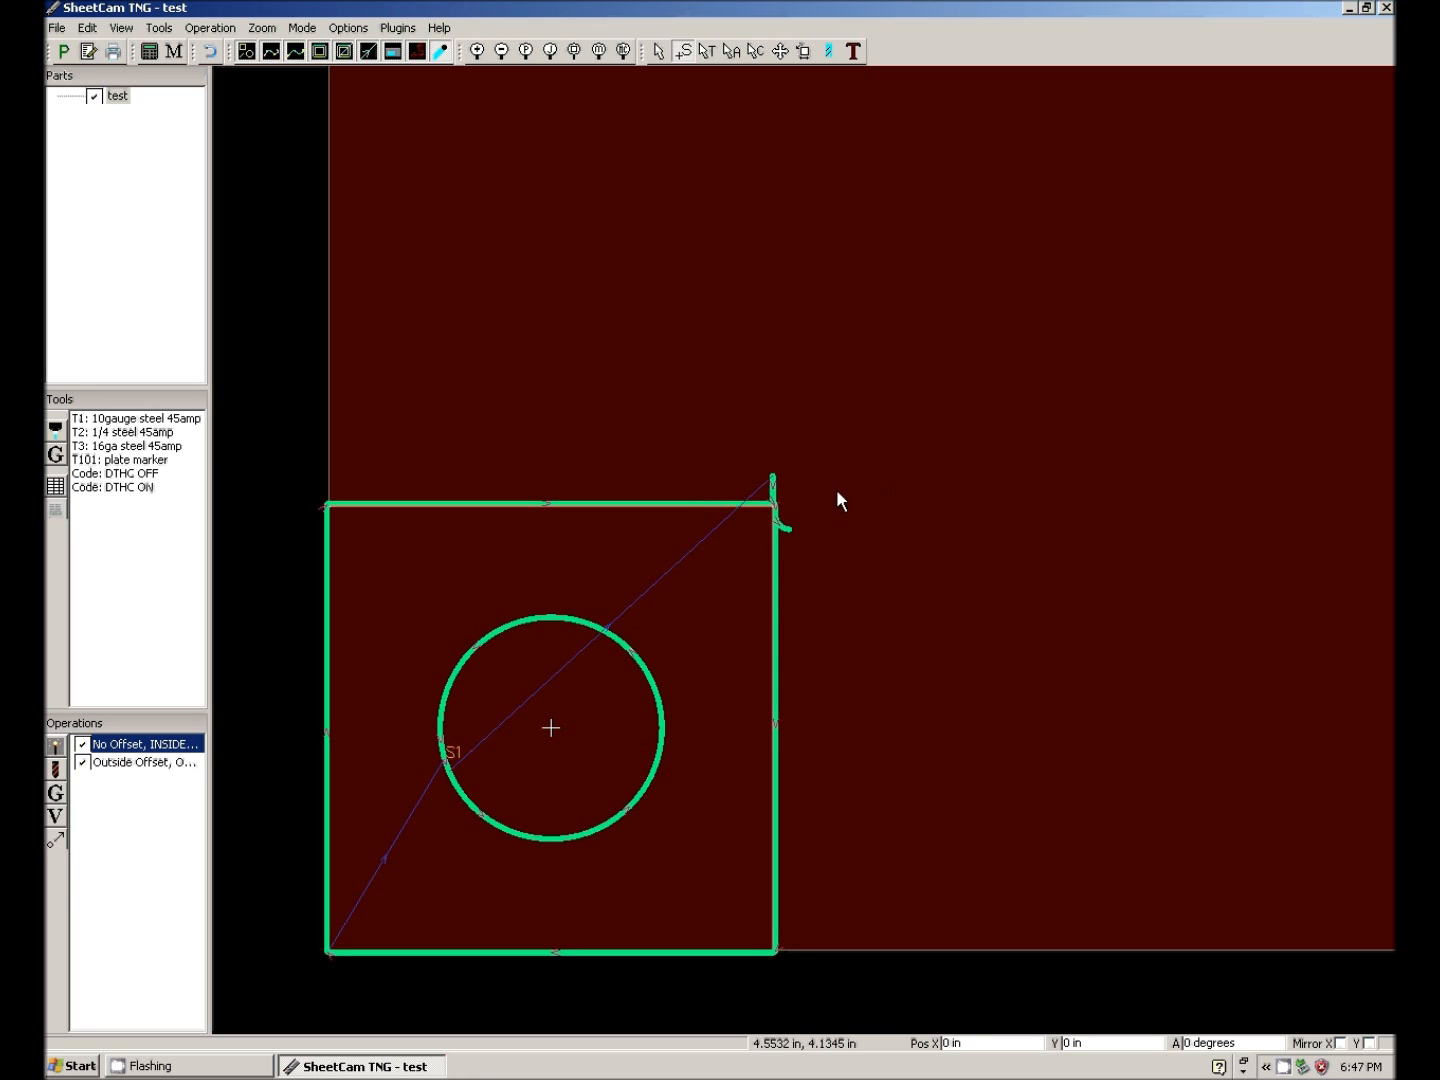
{"action": "left_click", "coordinate": [1288, 1071]}
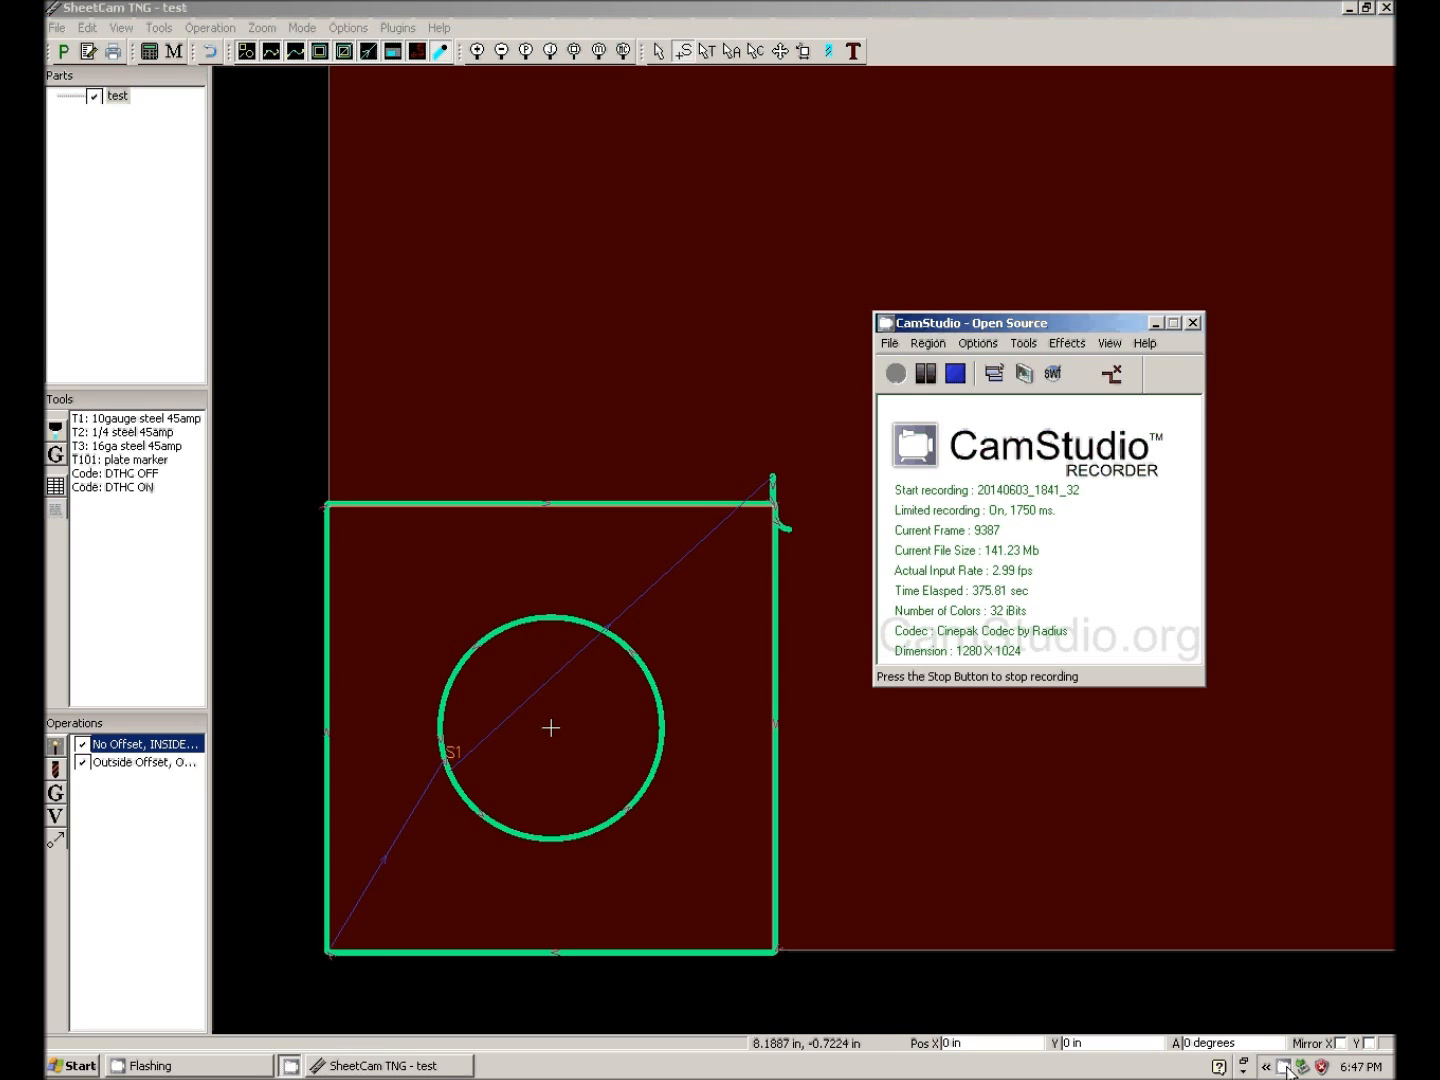